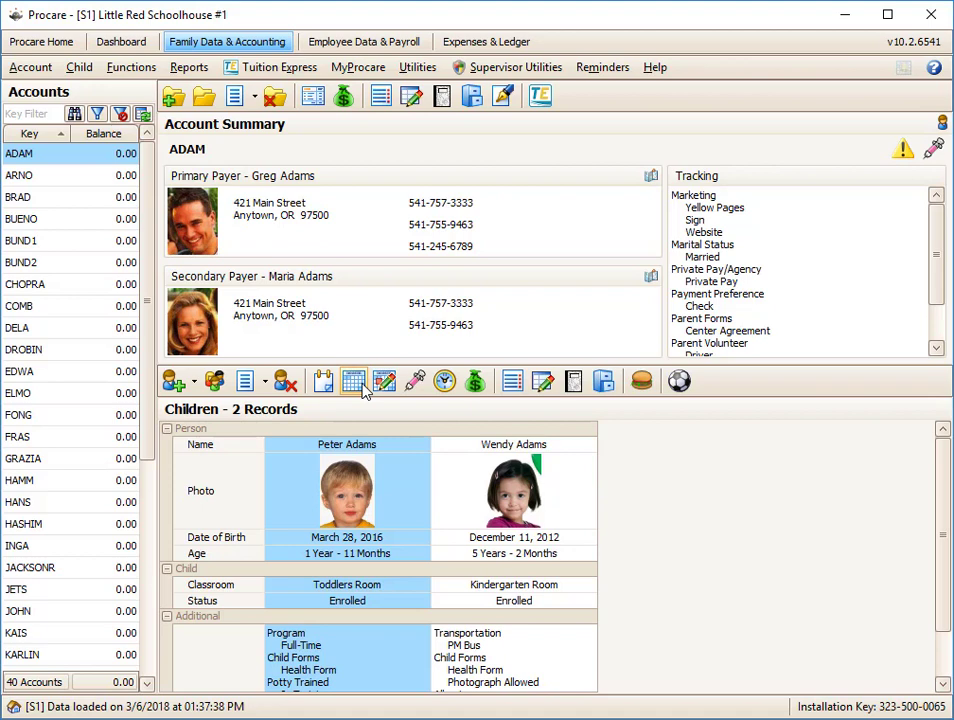
Step: Create a new custom schedule for the account's selected toddler and set its end date to 6/30/2018
click(362, 387)
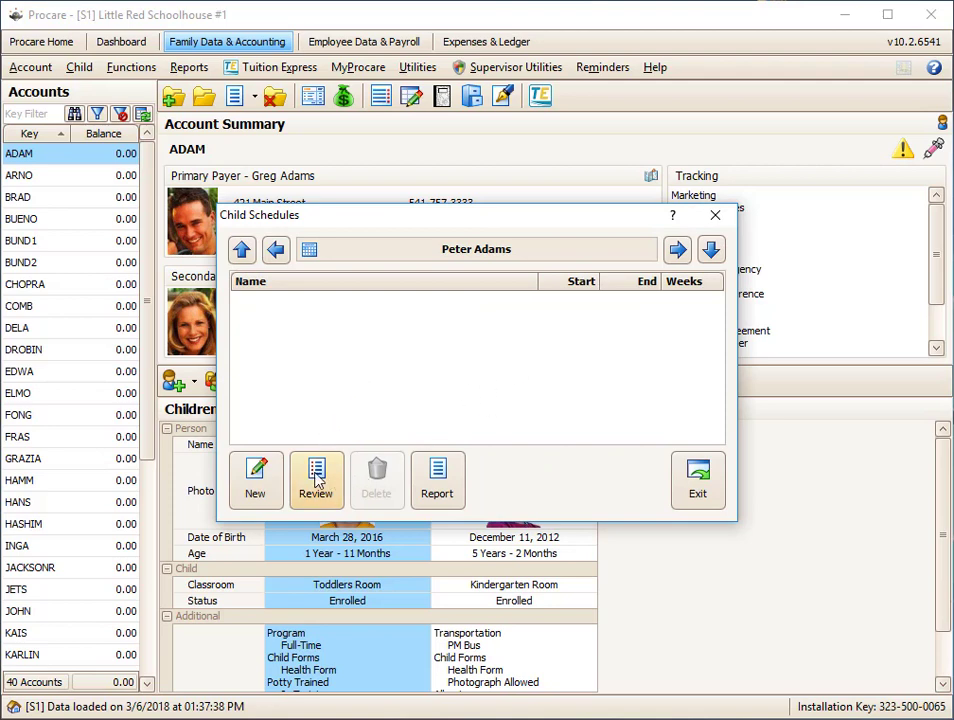
click(258, 490)
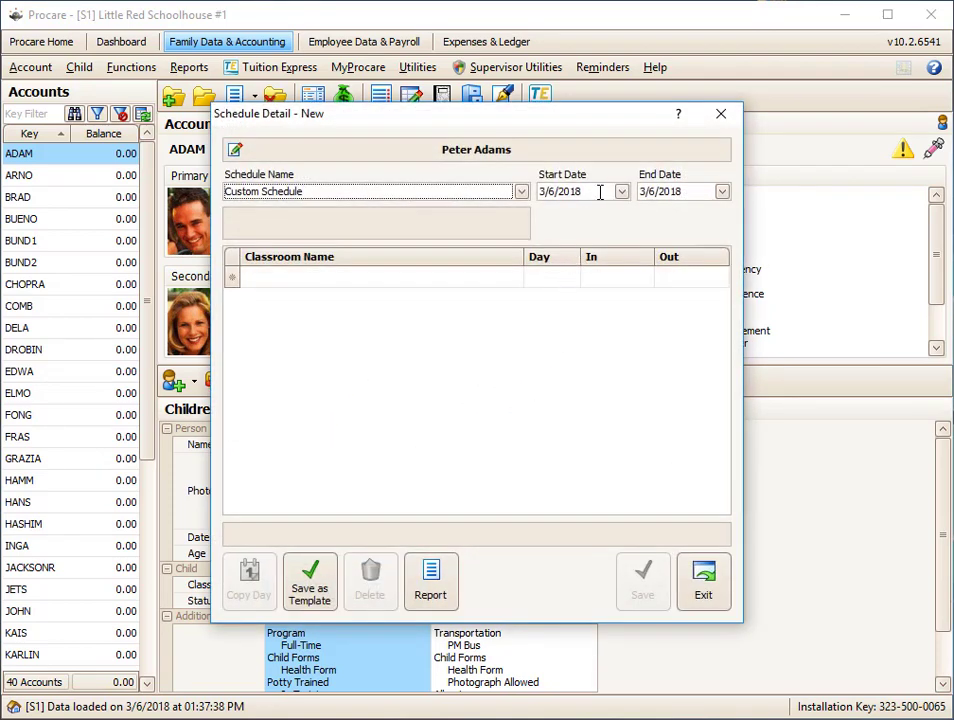
click(646, 191)
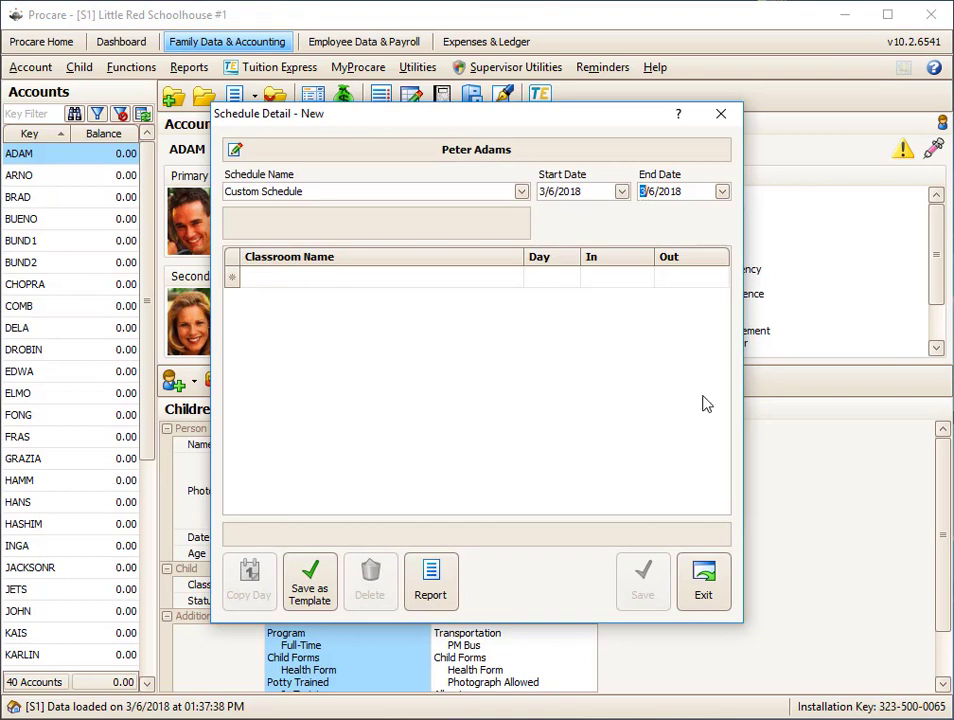
text(6)
text(630)
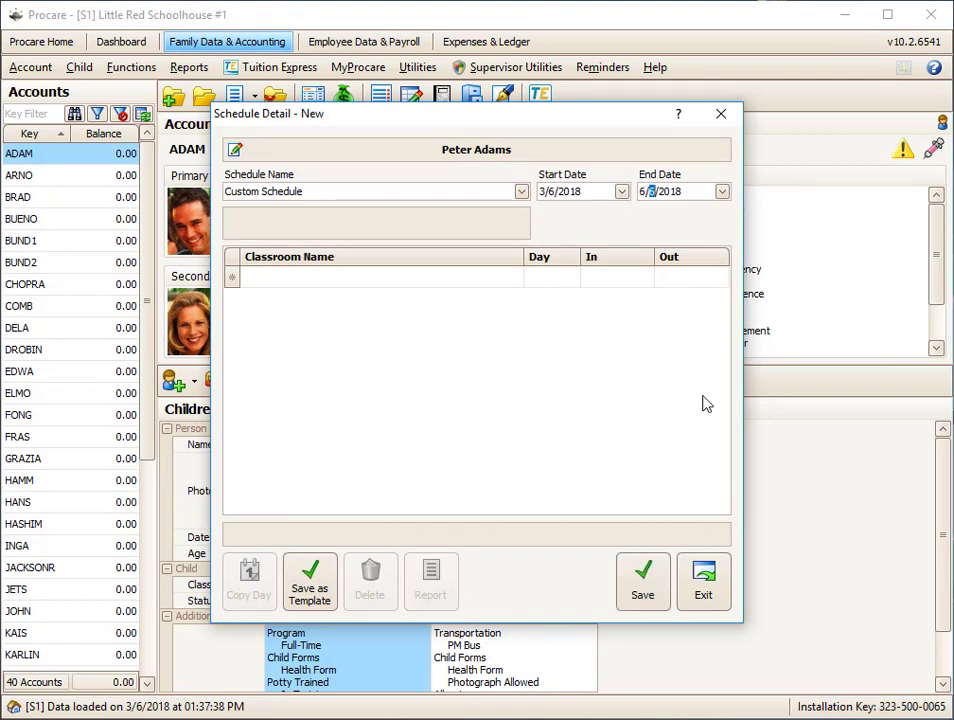
key(Tab)
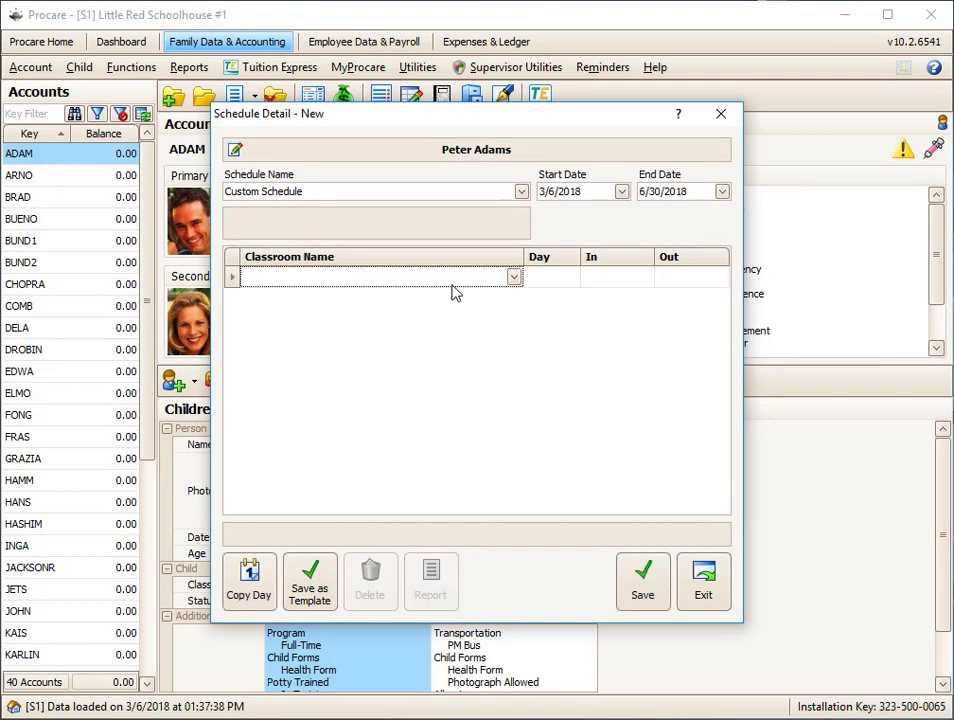
Step: Add a Monday Toddlers Room entry from 07:00 AM to 06:00 PM and copy the day twice
click(385, 278)
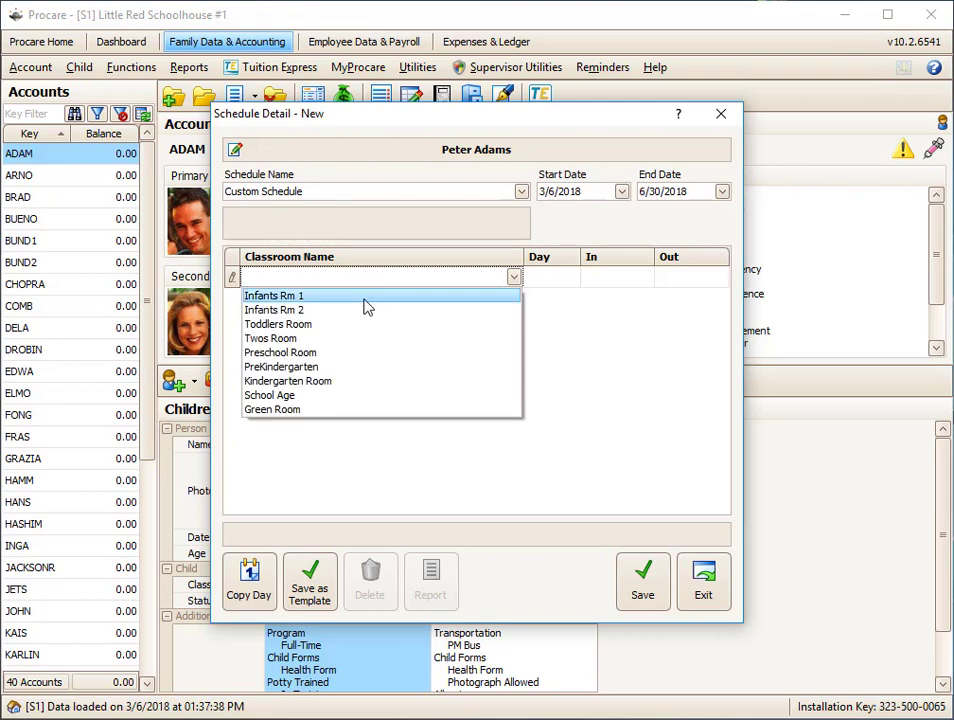
click(316, 325)
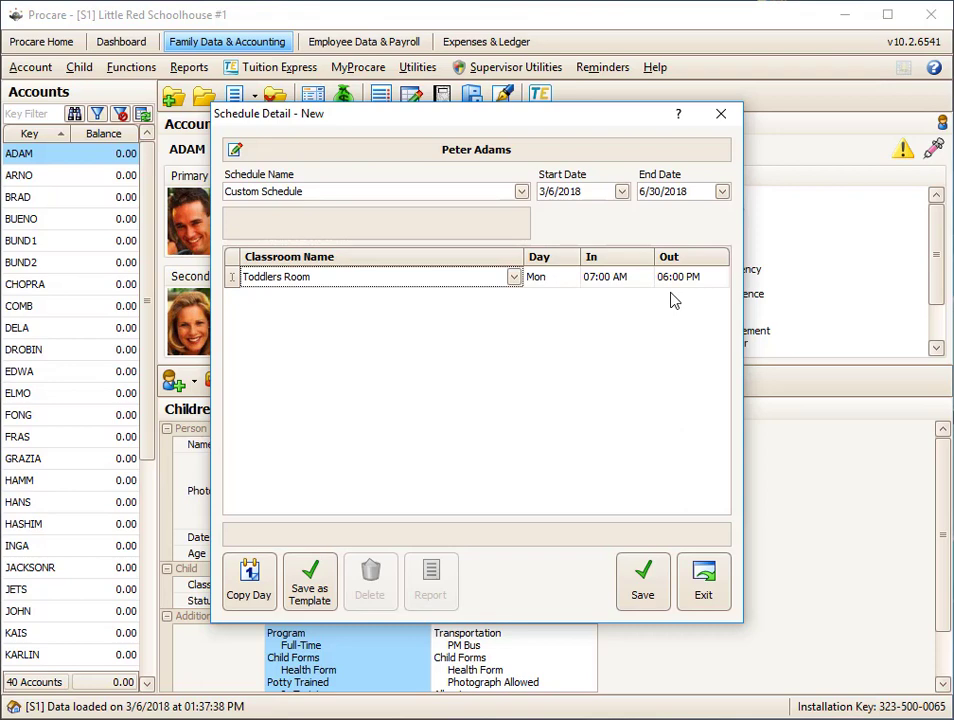
key(Tab)
key(Tab)
key(Tab)
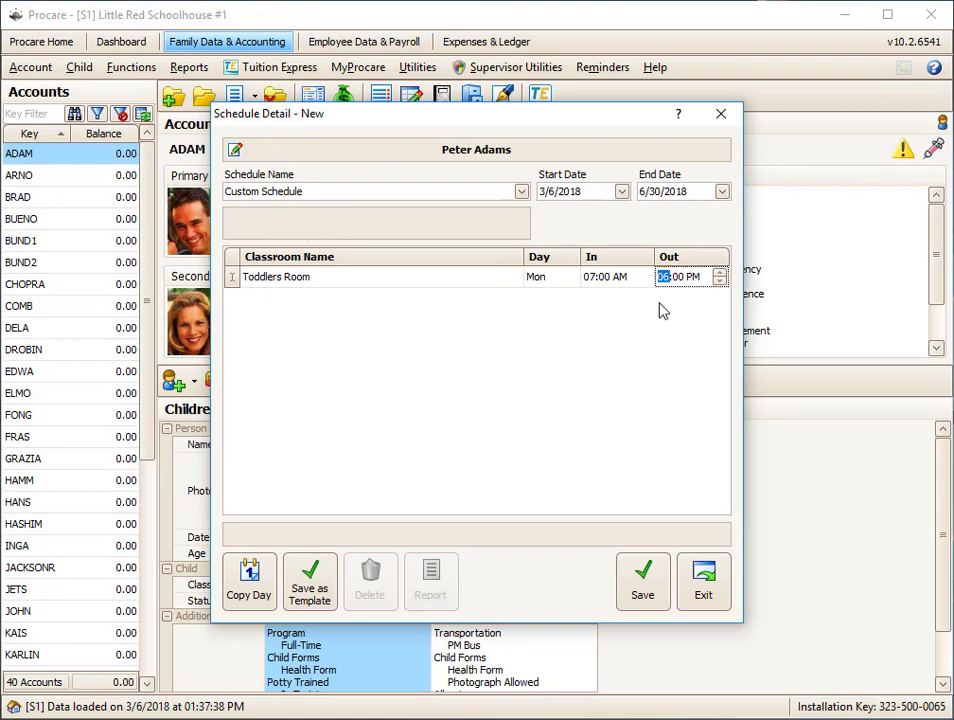
key(Tab)
click(256, 594)
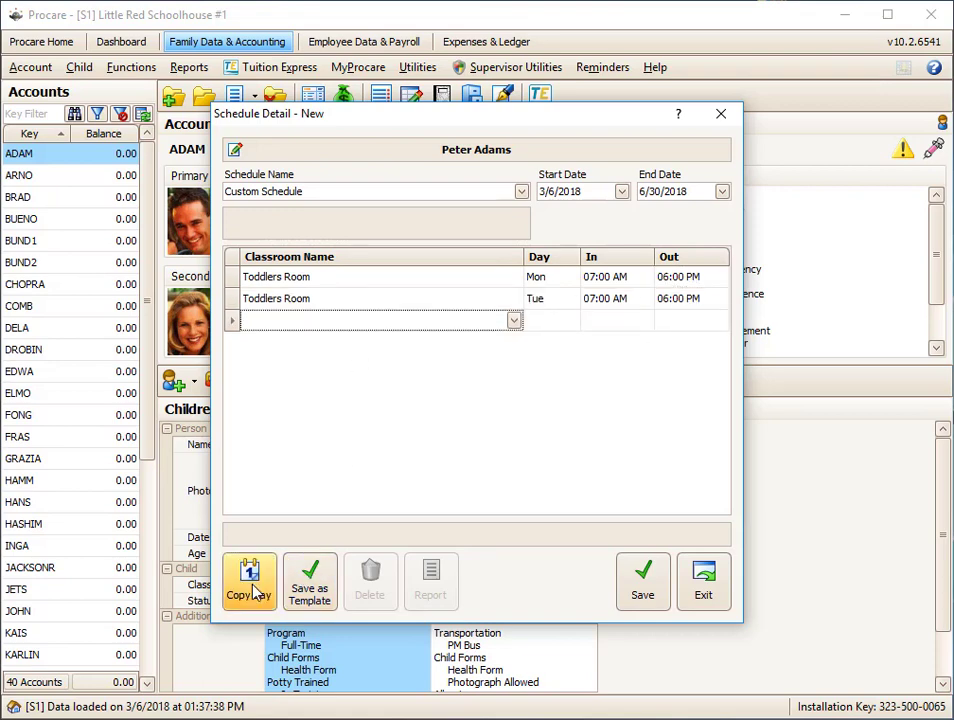
click(256, 594)
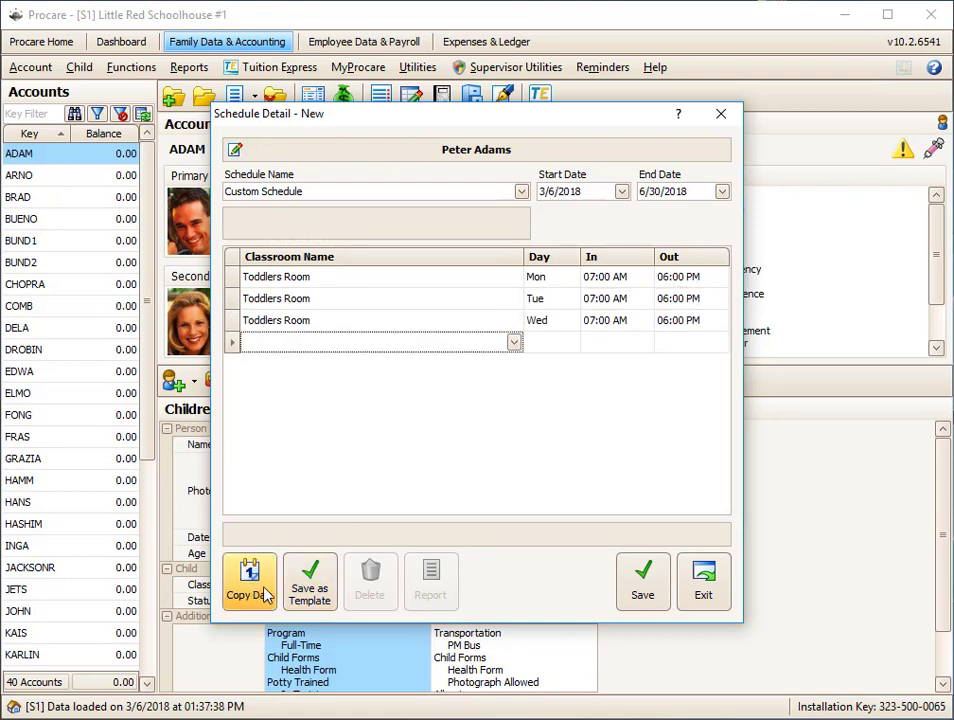
Step: Change the two copied Toddlers Room entries to Wed and Fri, and save the schedule
click(556, 300)
click(570, 298)
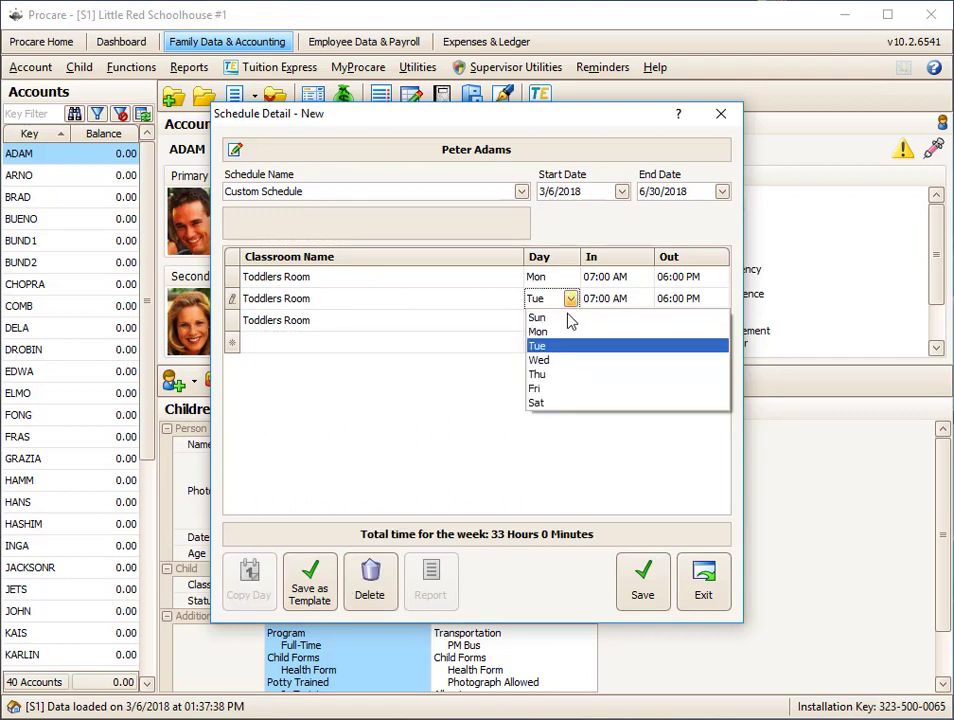
click(558, 360)
click(558, 322)
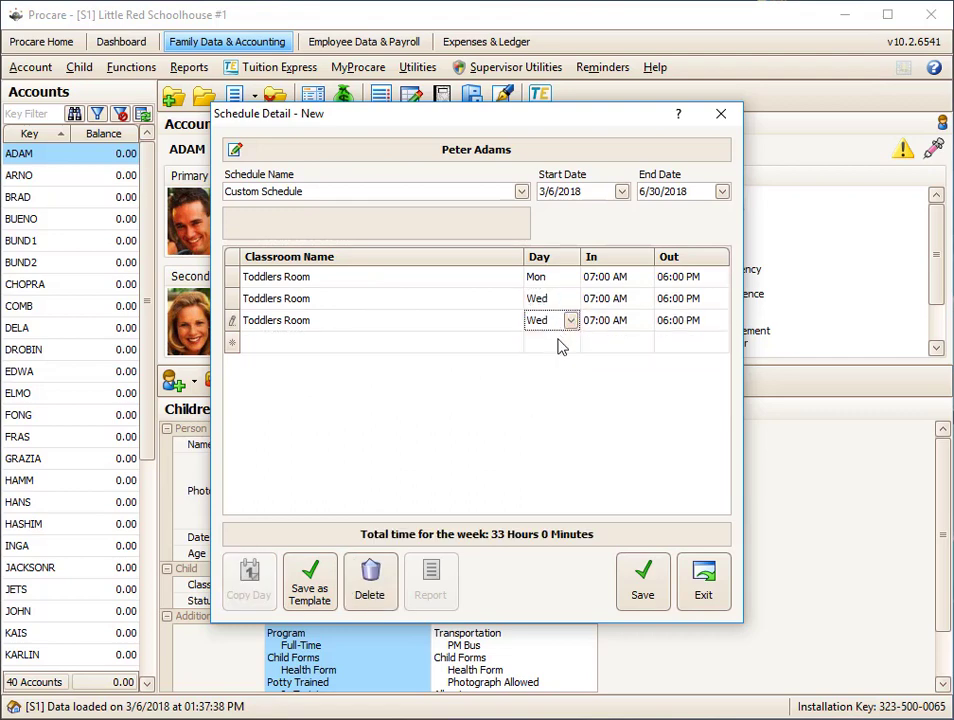
click(570, 321)
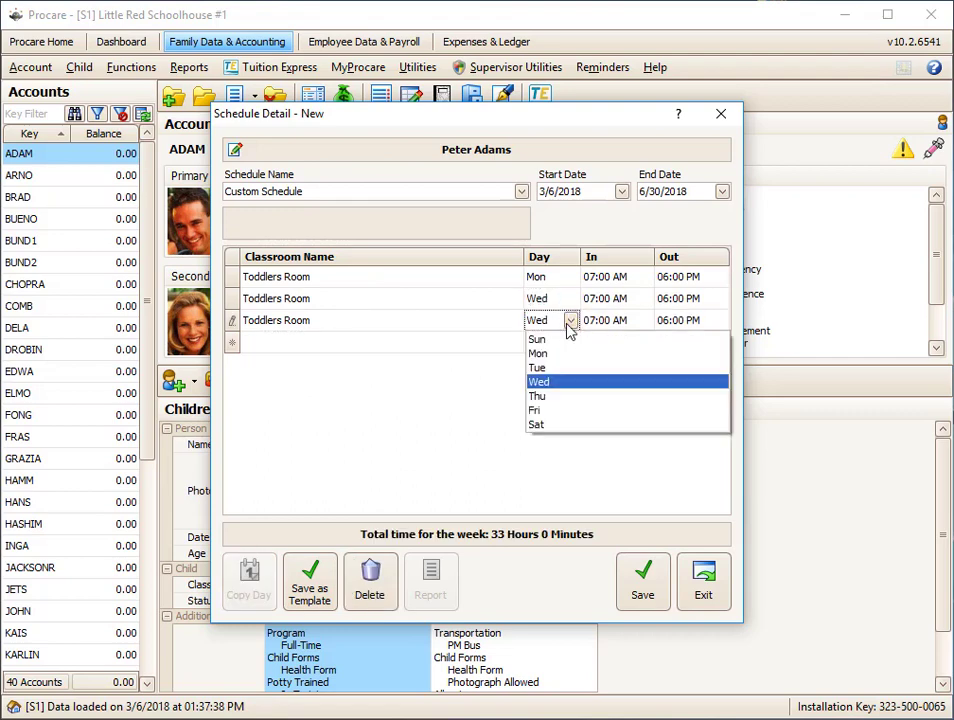
click(558, 410)
click(652, 579)
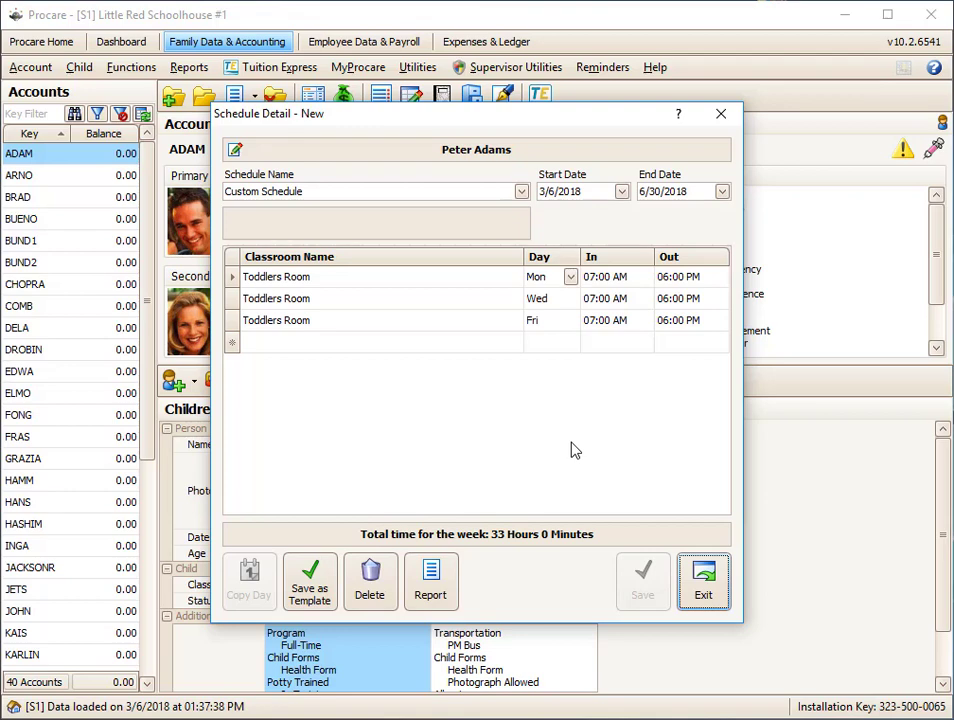
Step: Save the schedule as a template named "3 day toddler" and close the child's schedules
click(316, 597)
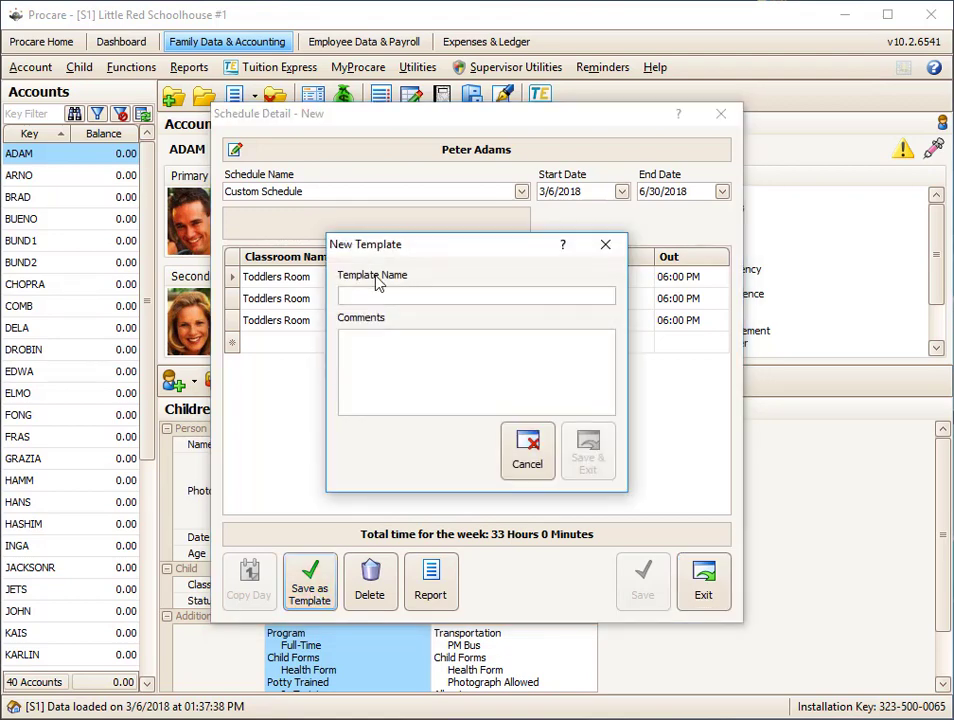
text(3 day toddler)
click(588, 440)
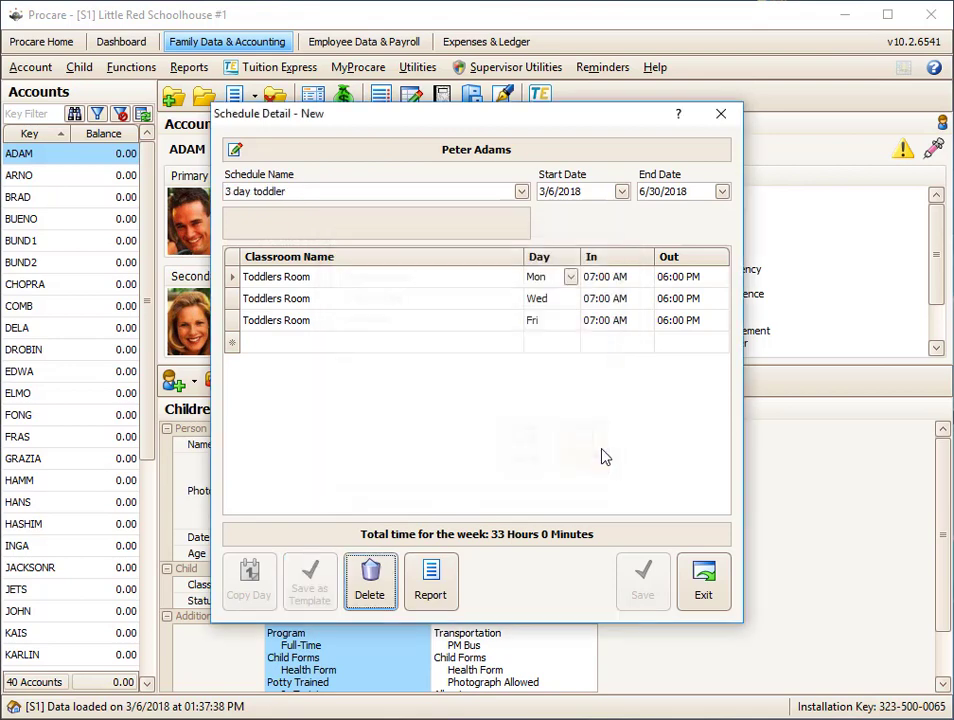
click(710, 587)
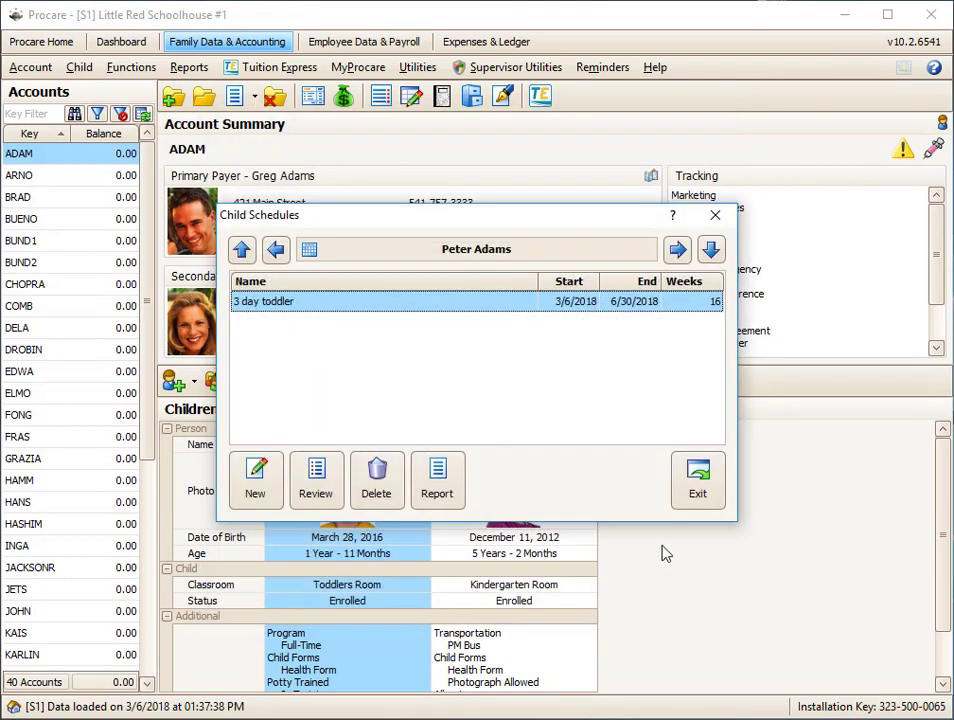
click(692, 480)
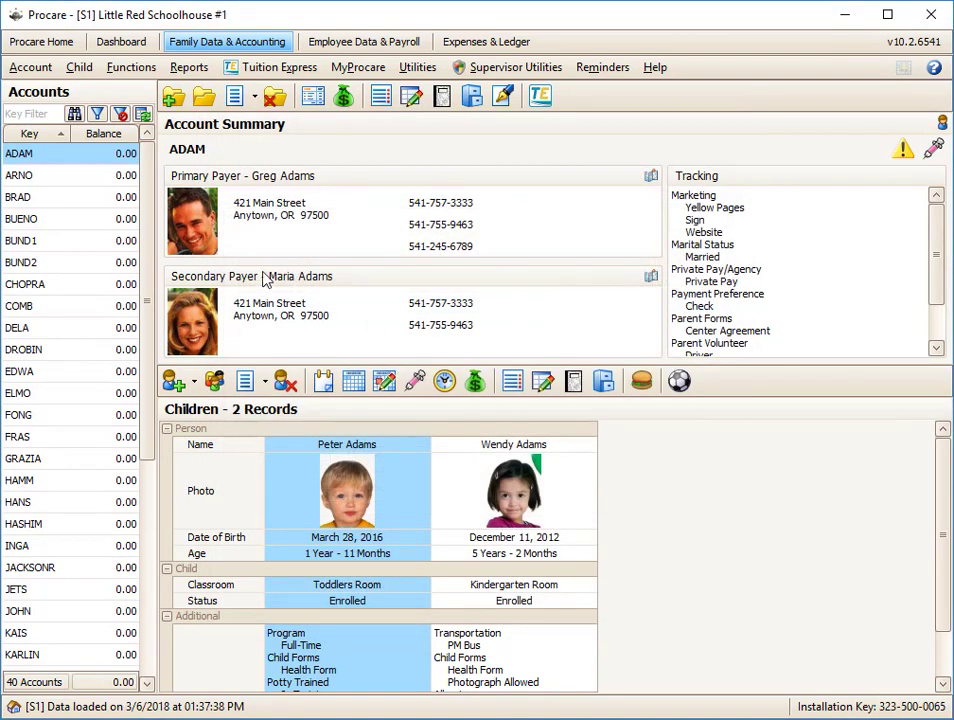
Step: Start a new schedule for the child on the fourth account in the list, with end date 6/30/2018
key(Down)
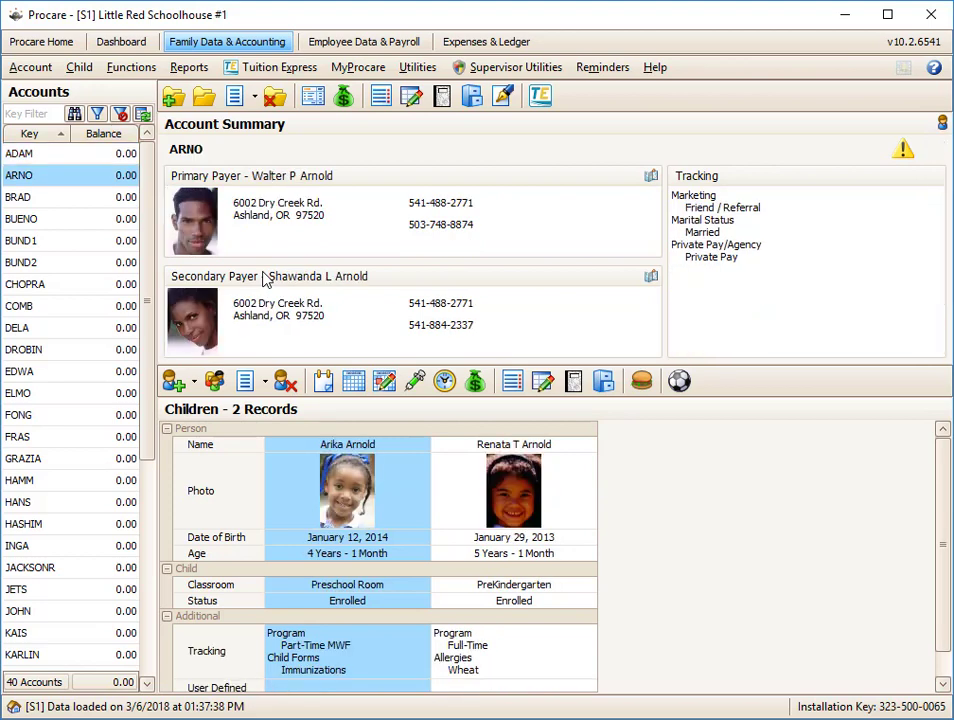
key(Down)
key(Down)
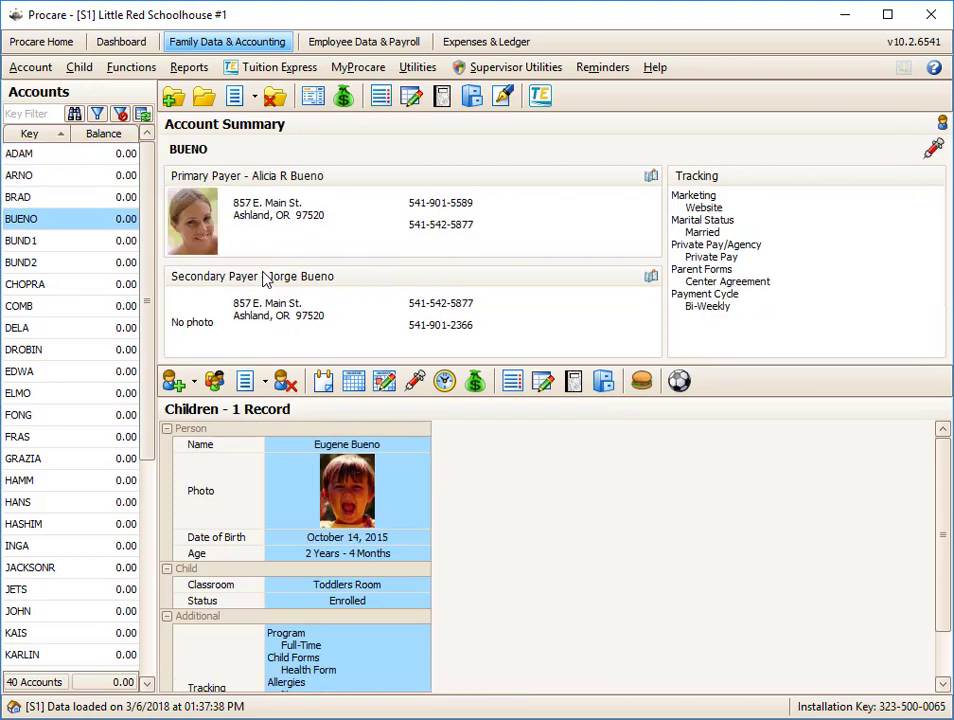
click(356, 382)
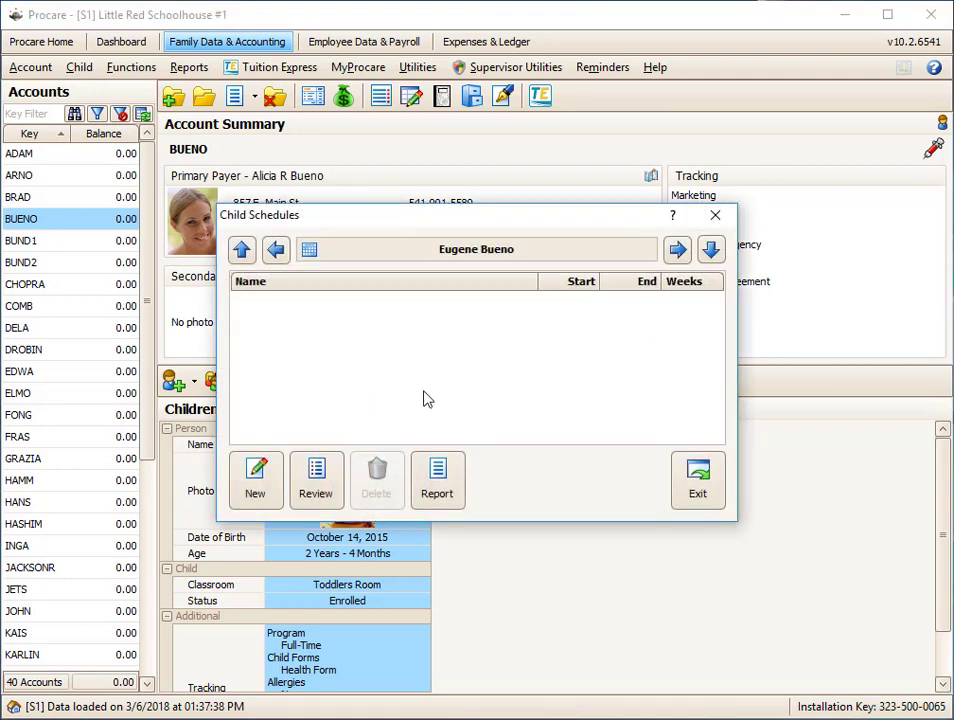
click(259, 489)
click(644, 191)
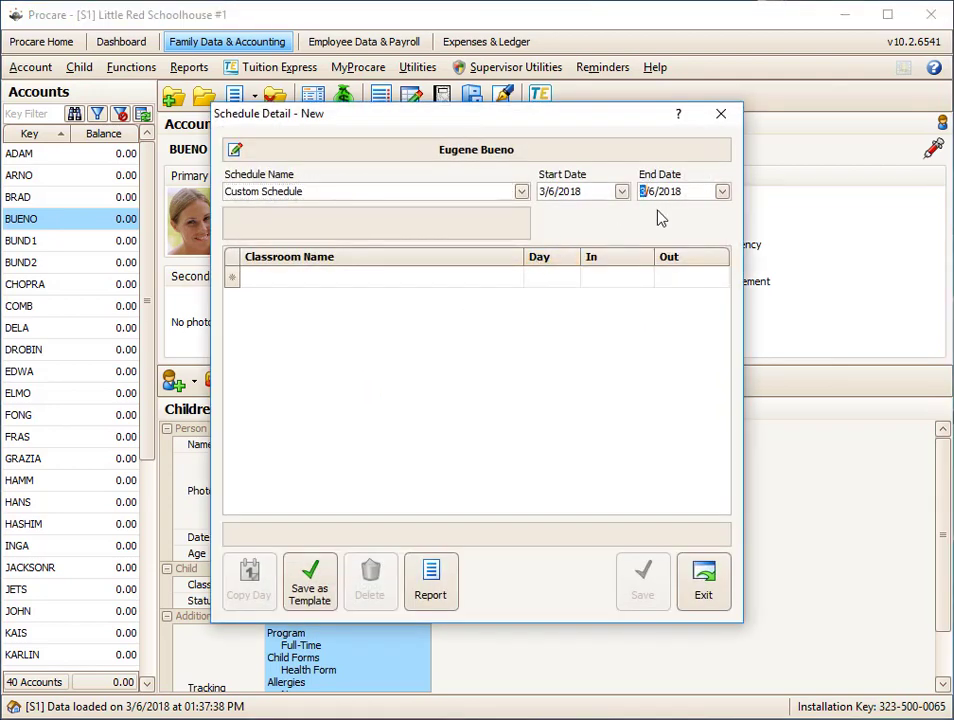
text(6/3)
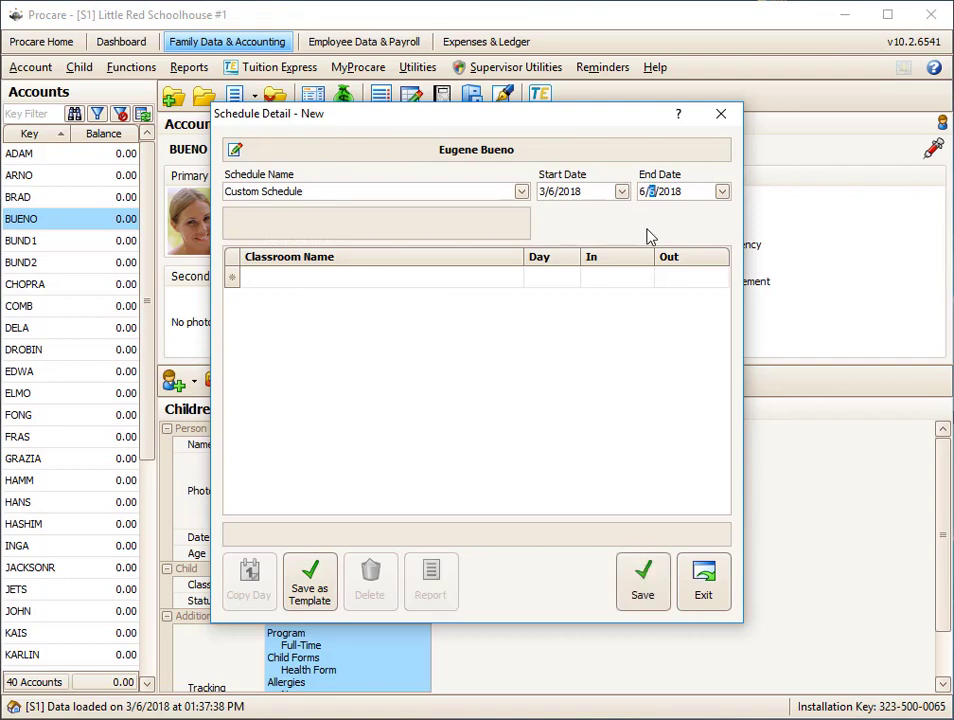
text(0)
key(Tab)
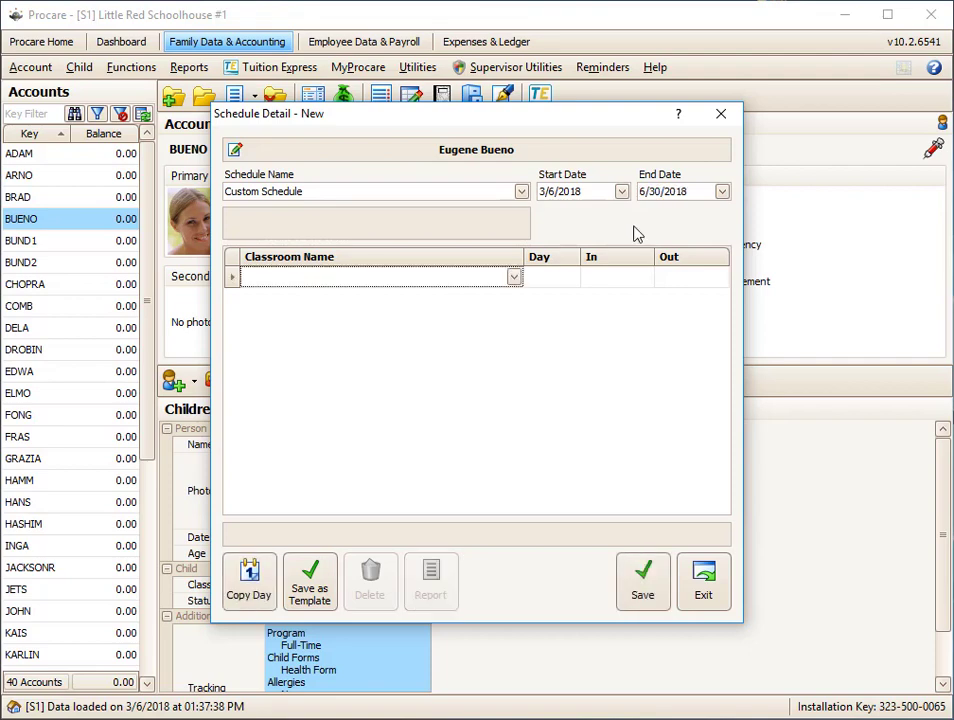
Step: Apply the "3 day toddler" template to the new schedule
click(521, 191)
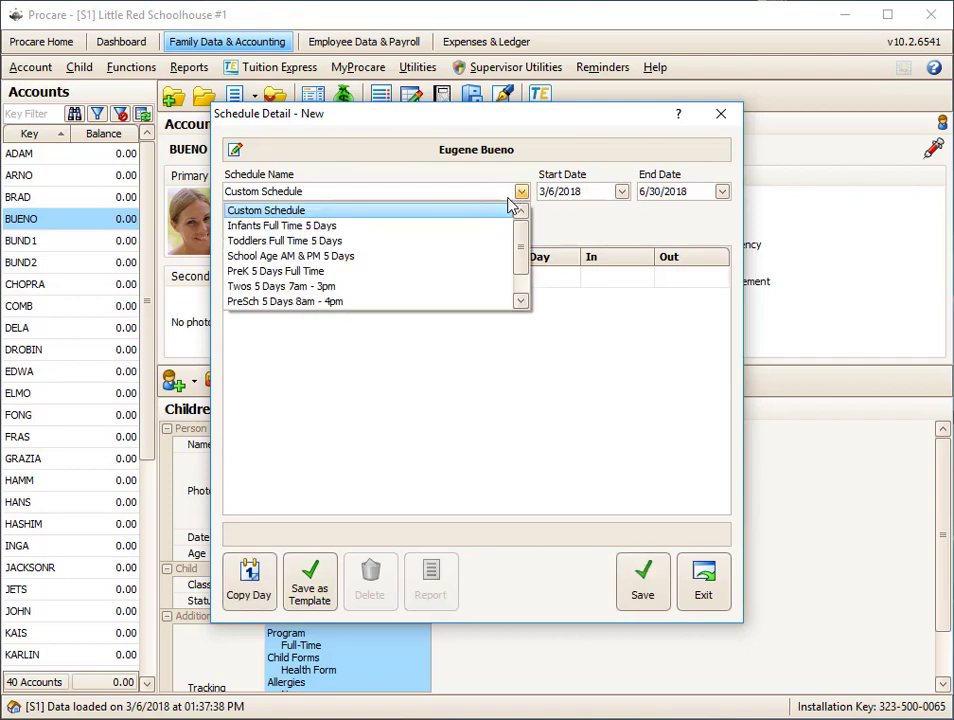
click(520, 301)
click(520, 301)
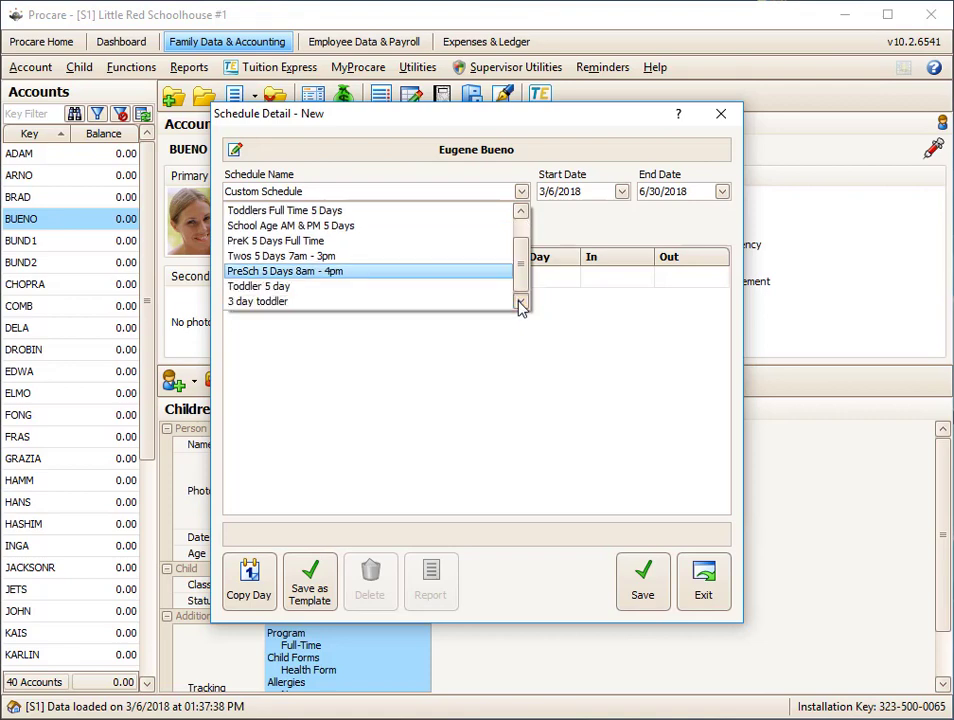
click(351, 302)
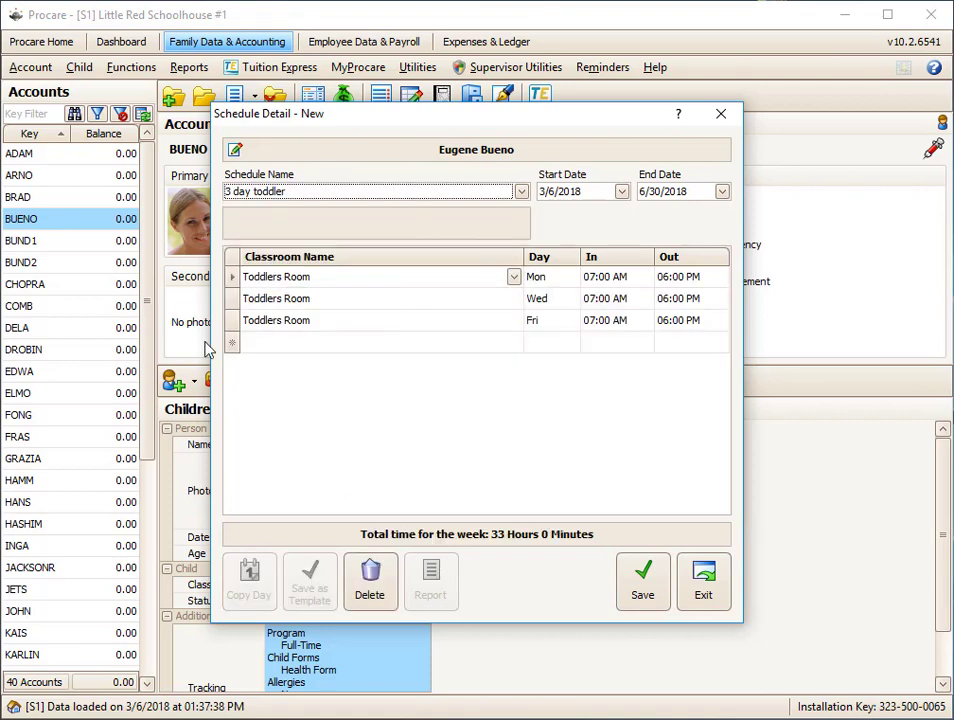
Step: Delete the Friday Toddlers Room entry from the schedule, then save it and close the child's schedules
click(245, 321)
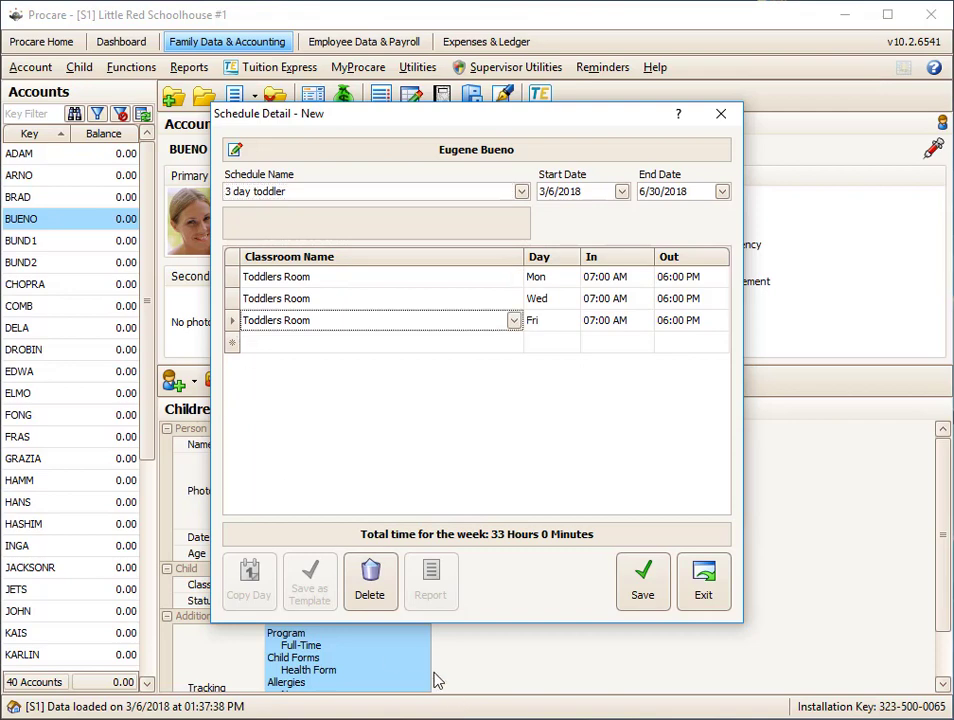
click(371, 588)
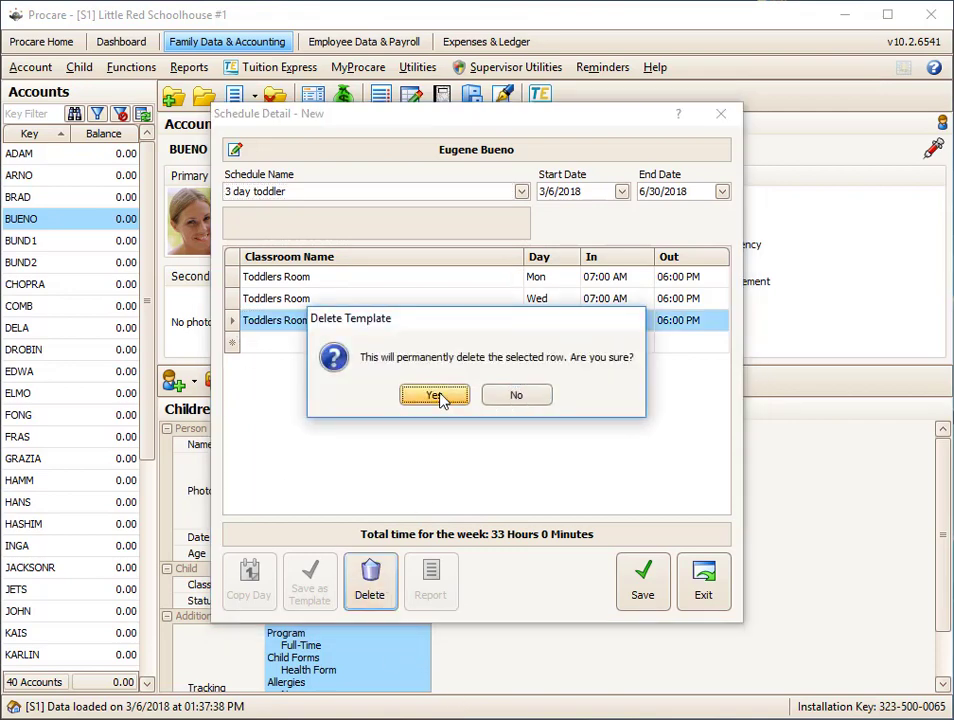
click(438, 394)
click(645, 593)
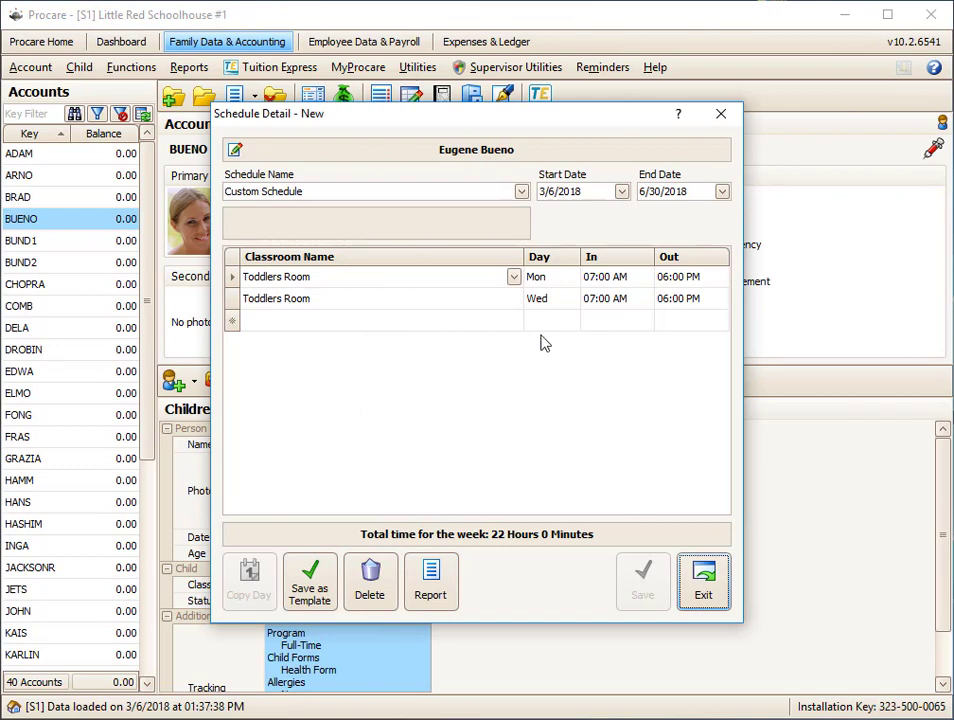
click(704, 584)
click(673, 480)
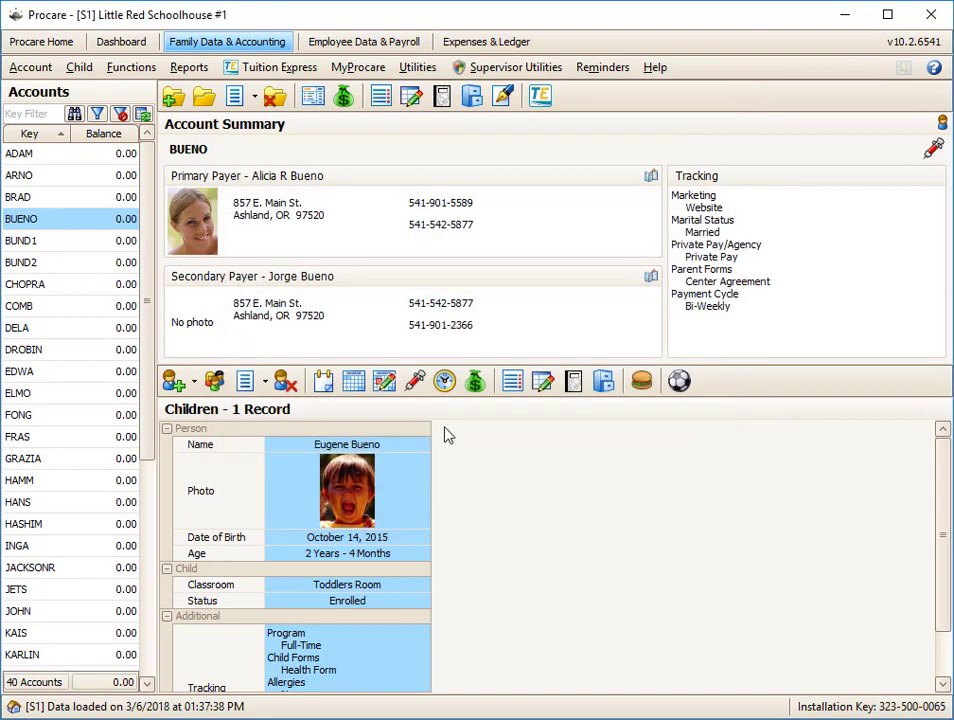
Step: Open the child's schedule overrides and absences, reposition the window, and display the absences
click(386, 381)
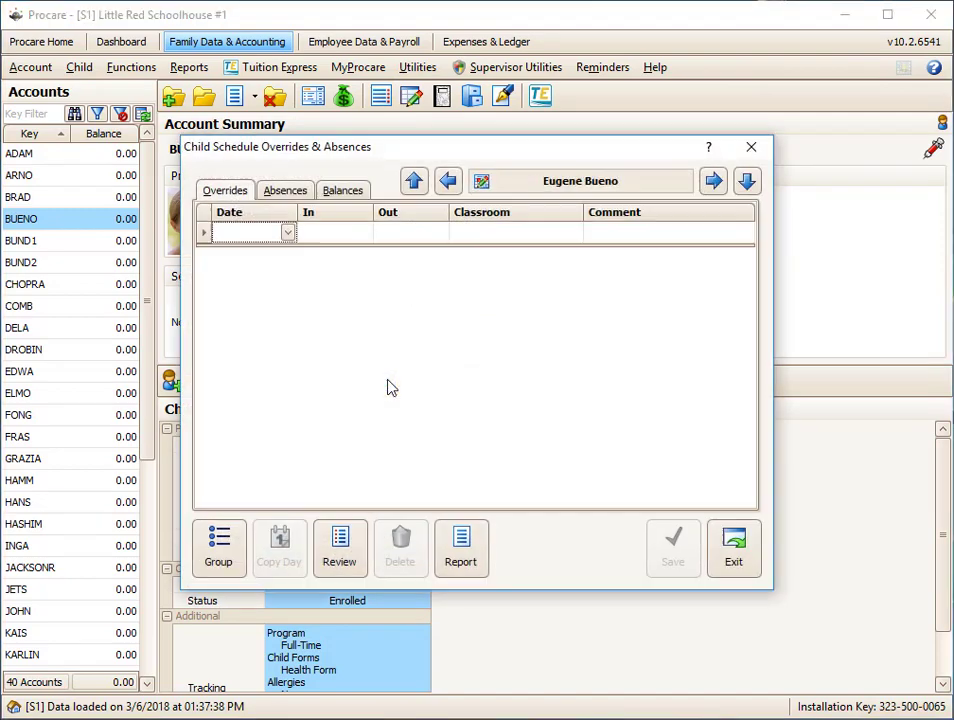
drag(400, 157, 353, 469)
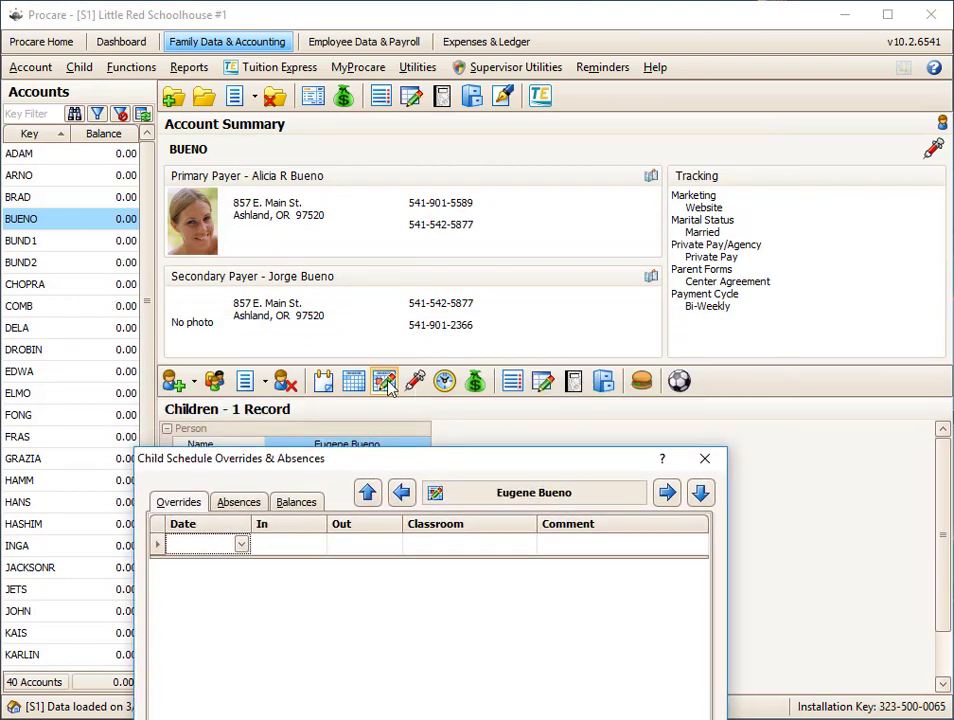
drag(432, 462, 432, 213)
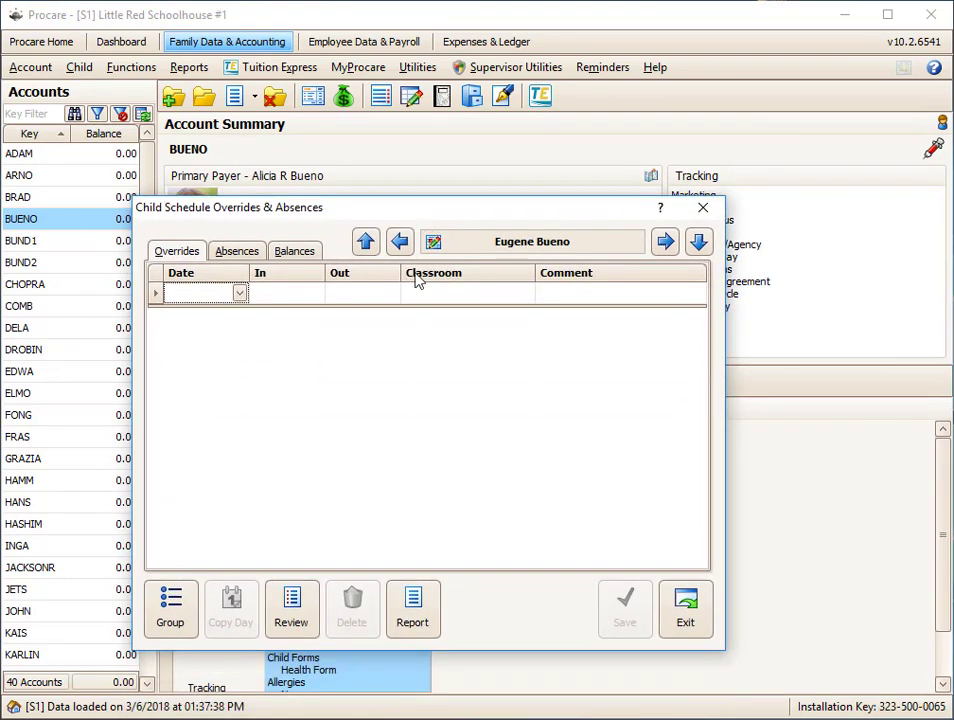
click(240, 253)
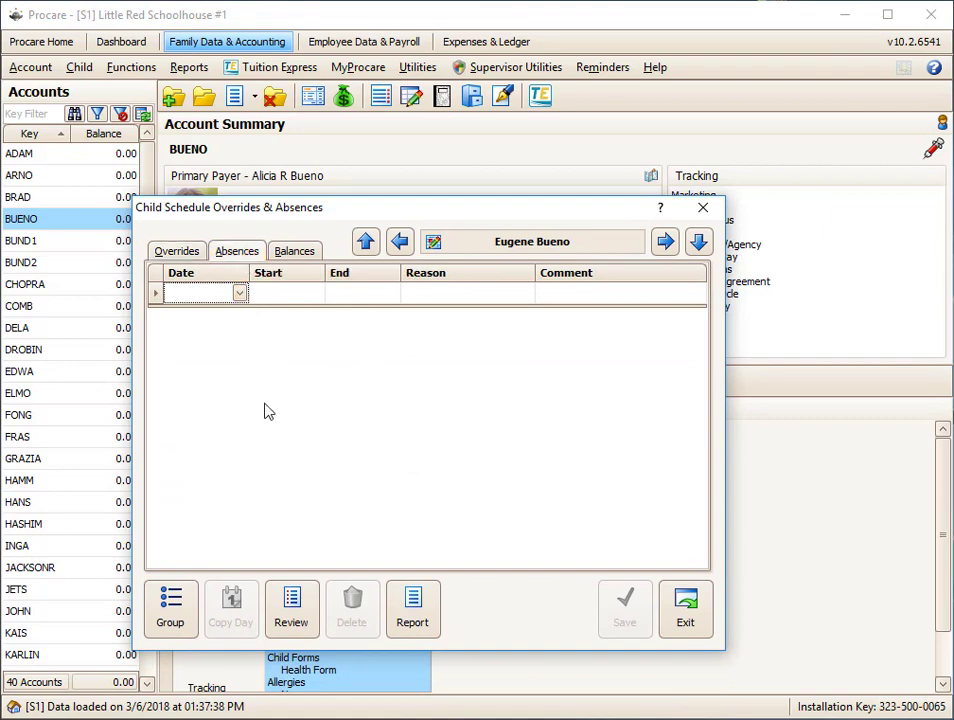
Step: Add and save an absence for the child dated 3/21/2018 with the reason Sick
click(239, 292)
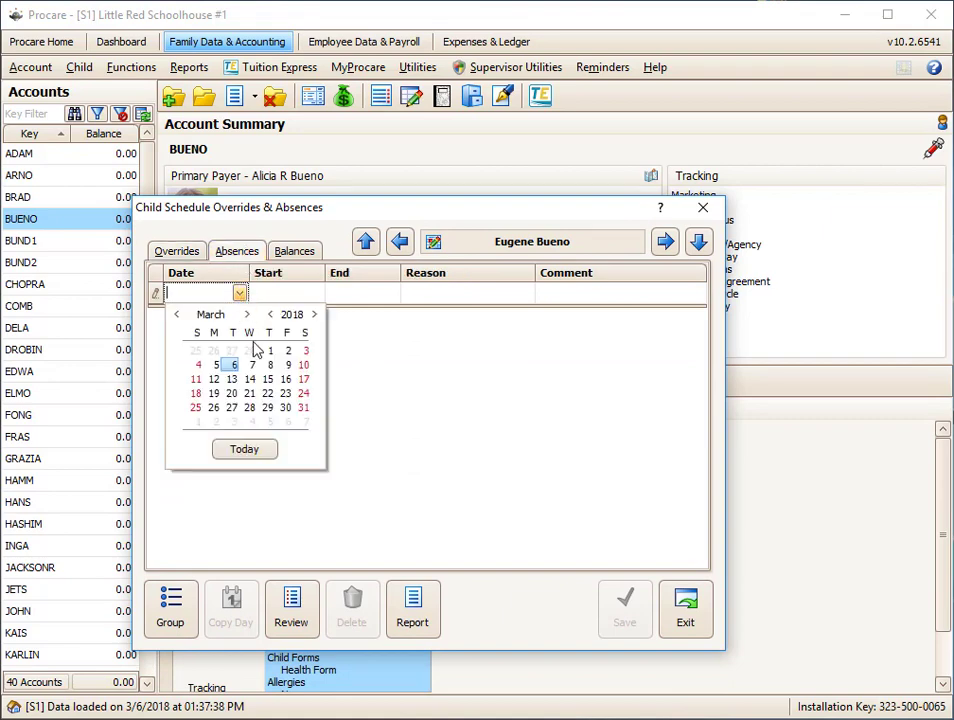
click(249, 393)
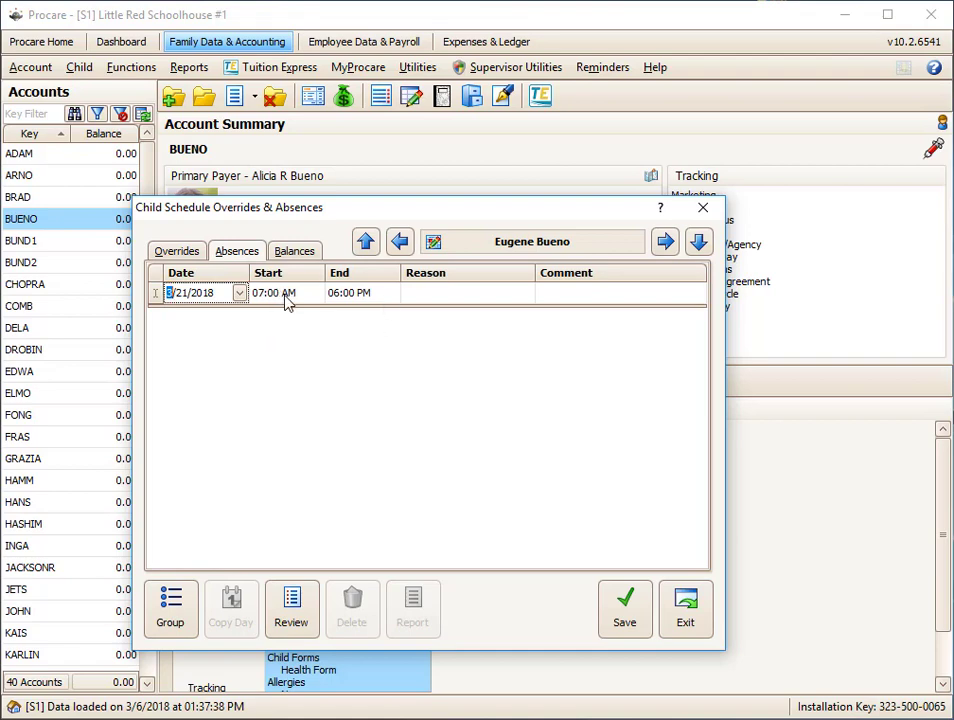
click(449, 294)
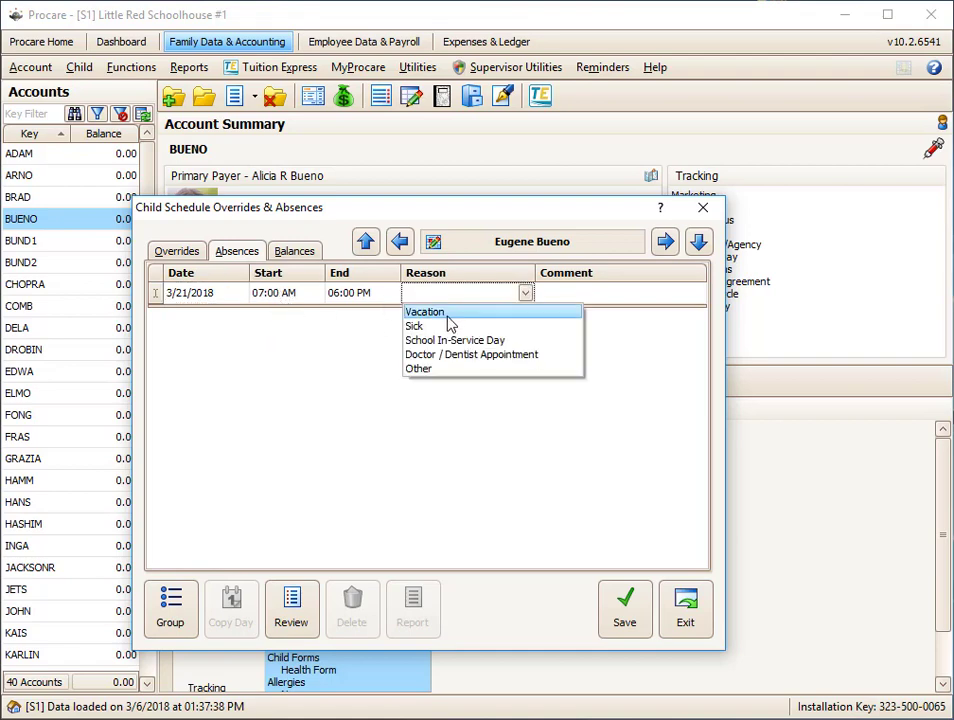
click(449, 327)
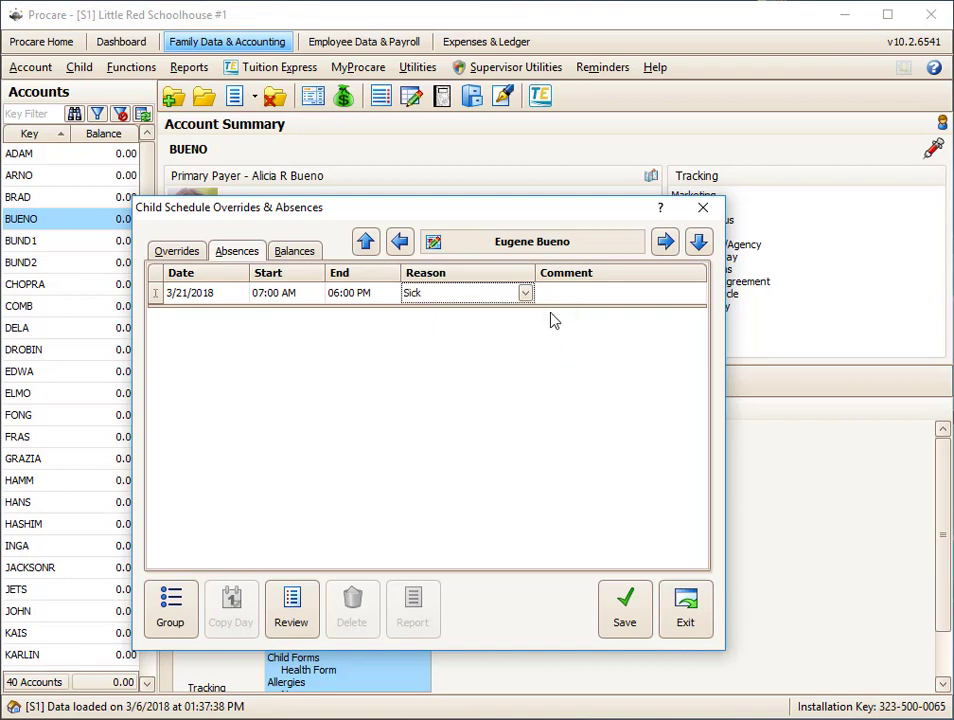
click(626, 620)
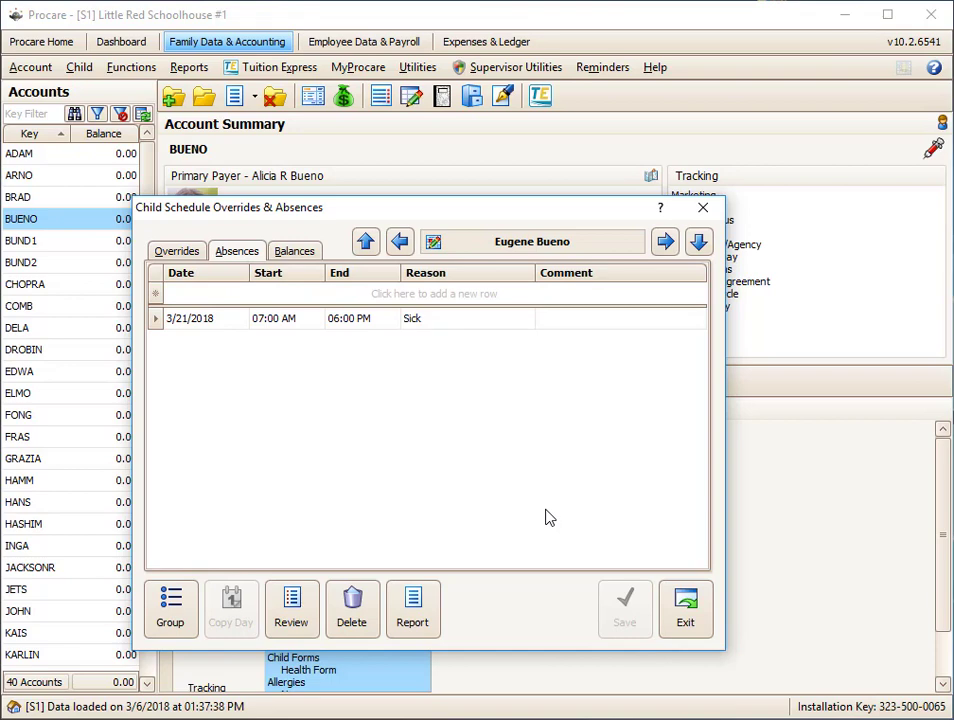
Step: Review the child's schedule for the week of March 19, then close the review and the overrides and absences window
click(291, 607)
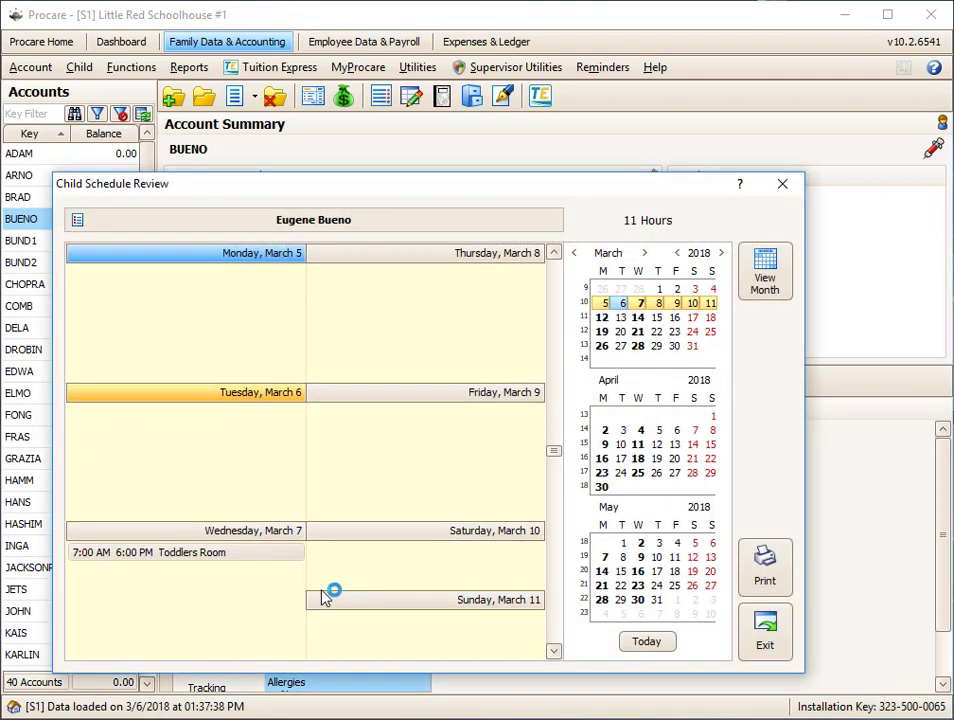
scroll(553, 607, down, 2)
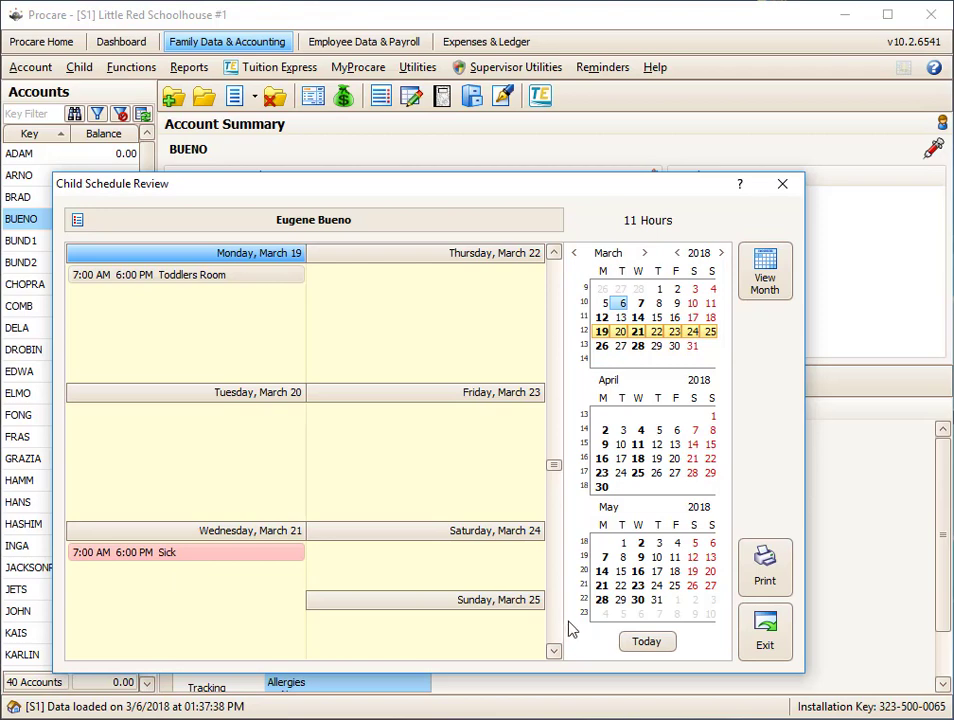
click(766, 640)
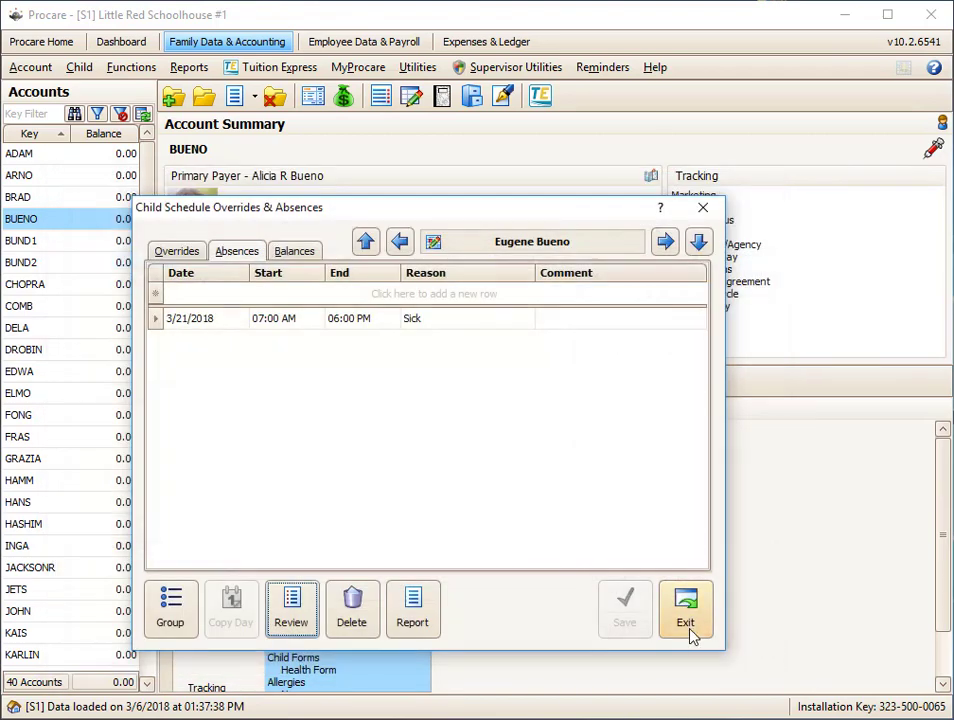
click(688, 633)
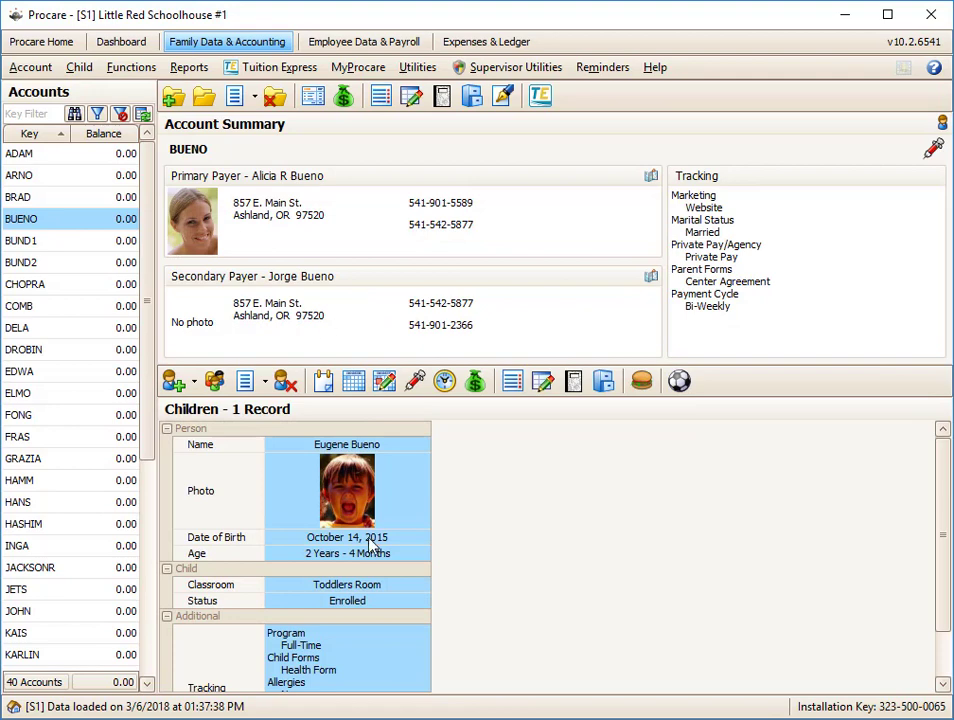
Step: Switch to Employee Data & Payroll and open the Standard Reports
click(359, 42)
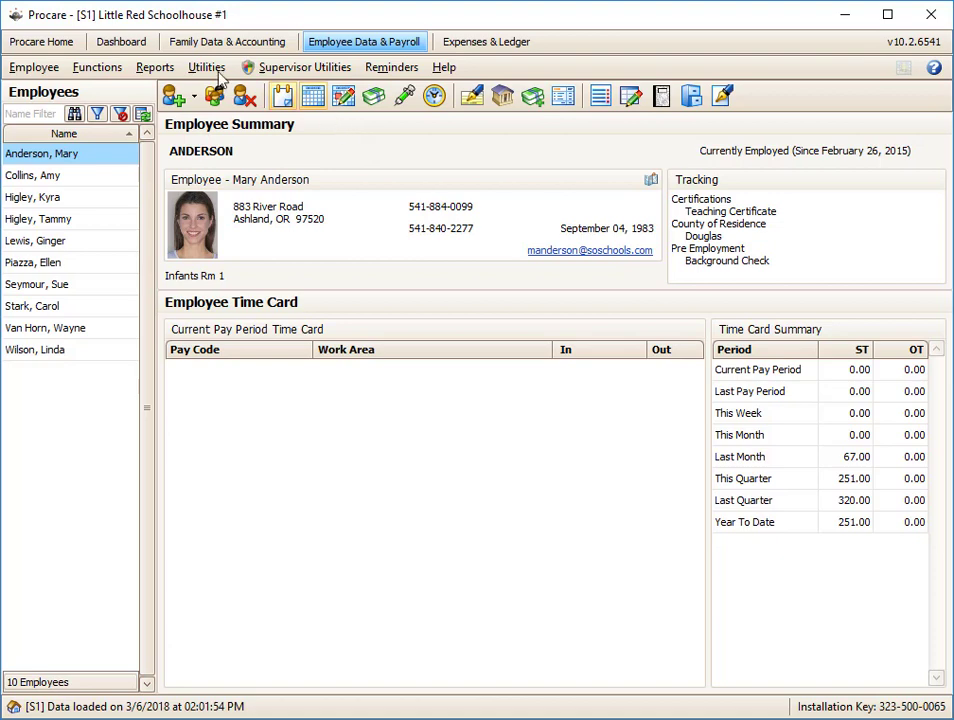
click(158, 68)
click(172, 92)
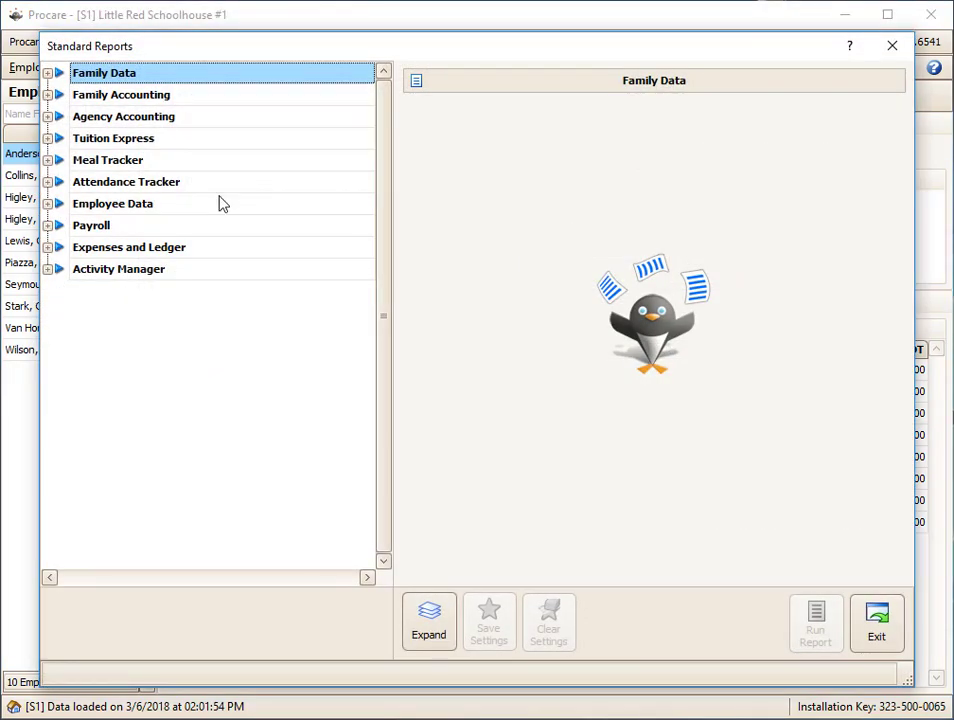
Step: Examine the Family Data rollcall sheets, viewing the settings of Monthly: M-F, Schedule, then Weekly: M-F (AM/PM), Actual Schedule, then Monthly: M-F
click(47, 73)
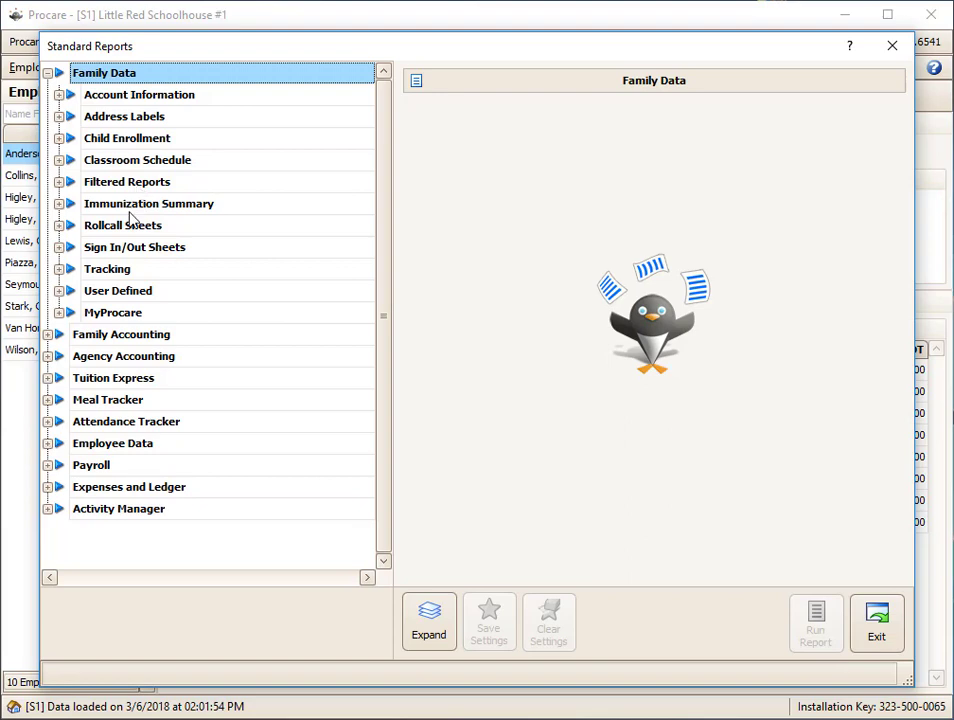
click(59, 225)
click(175, 293)
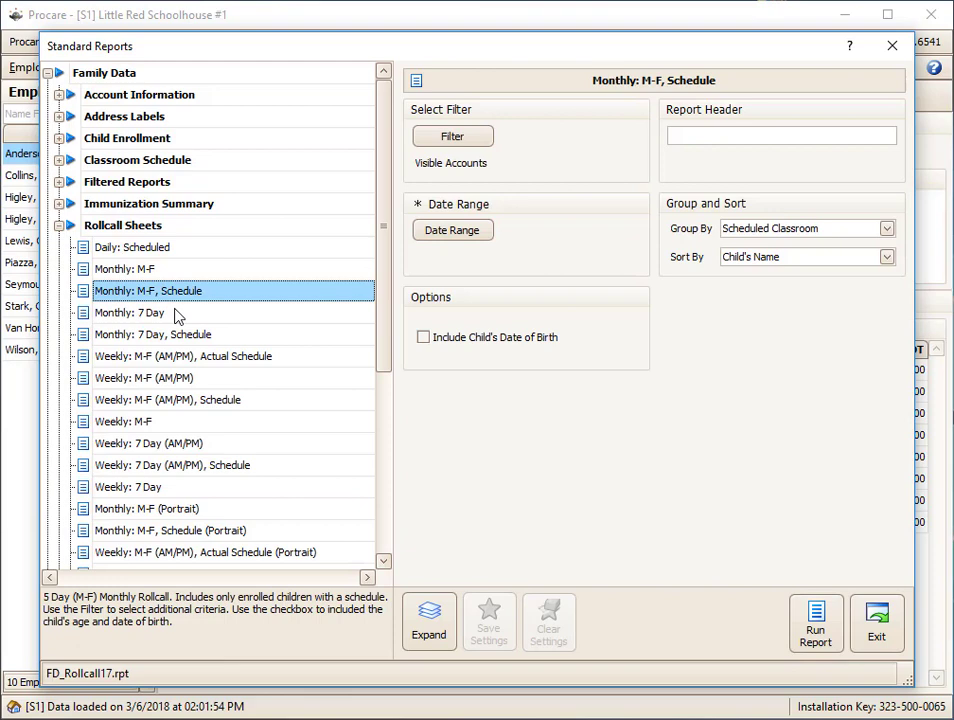
click(221, 360)
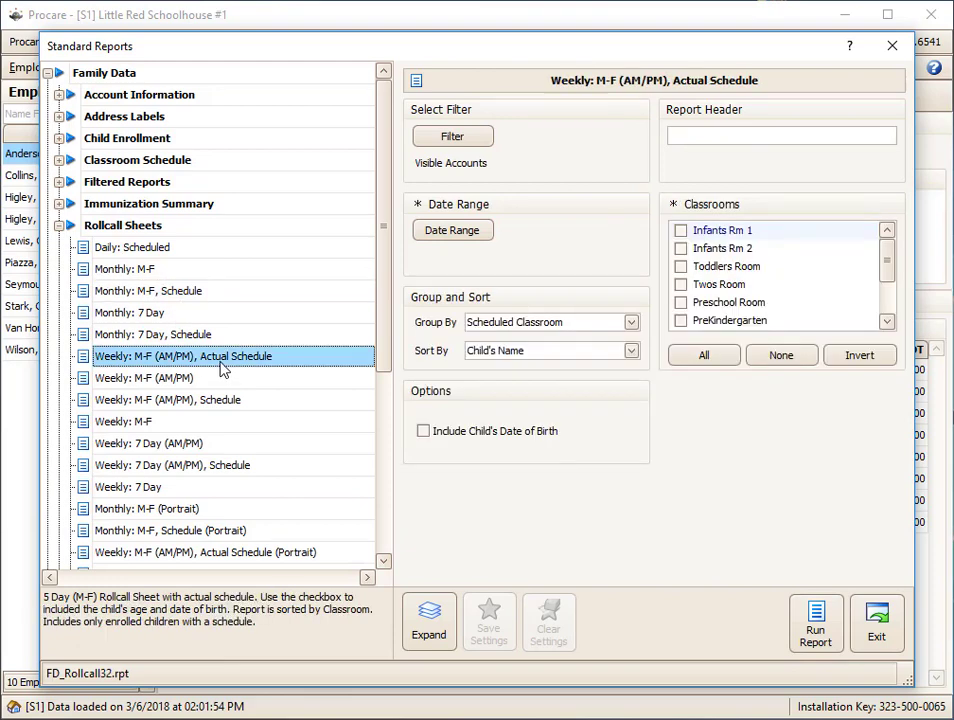
click(142, 270)
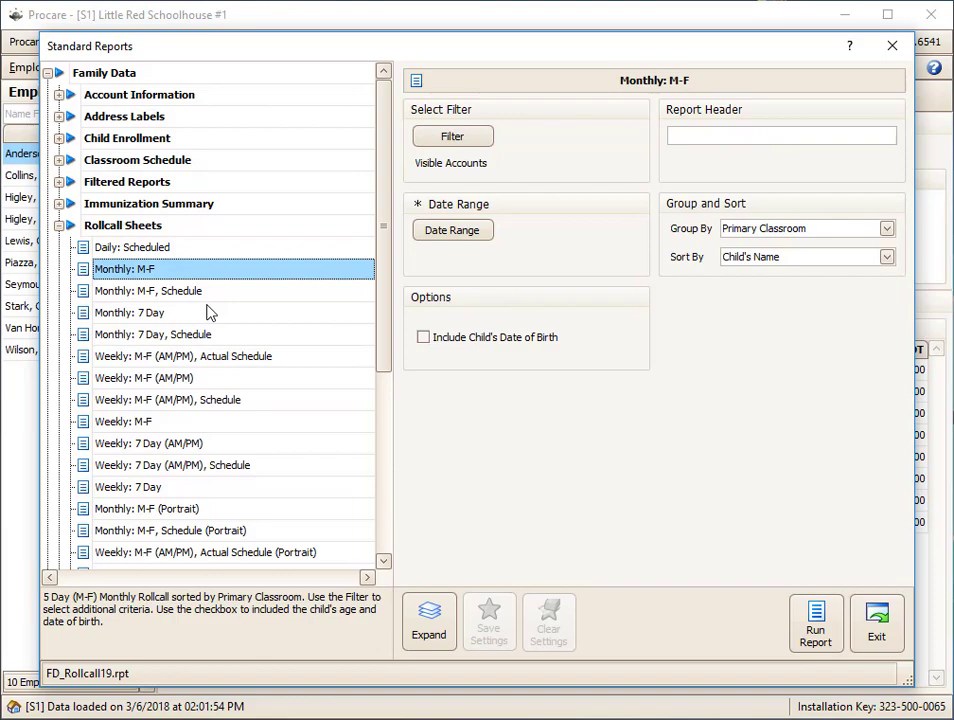